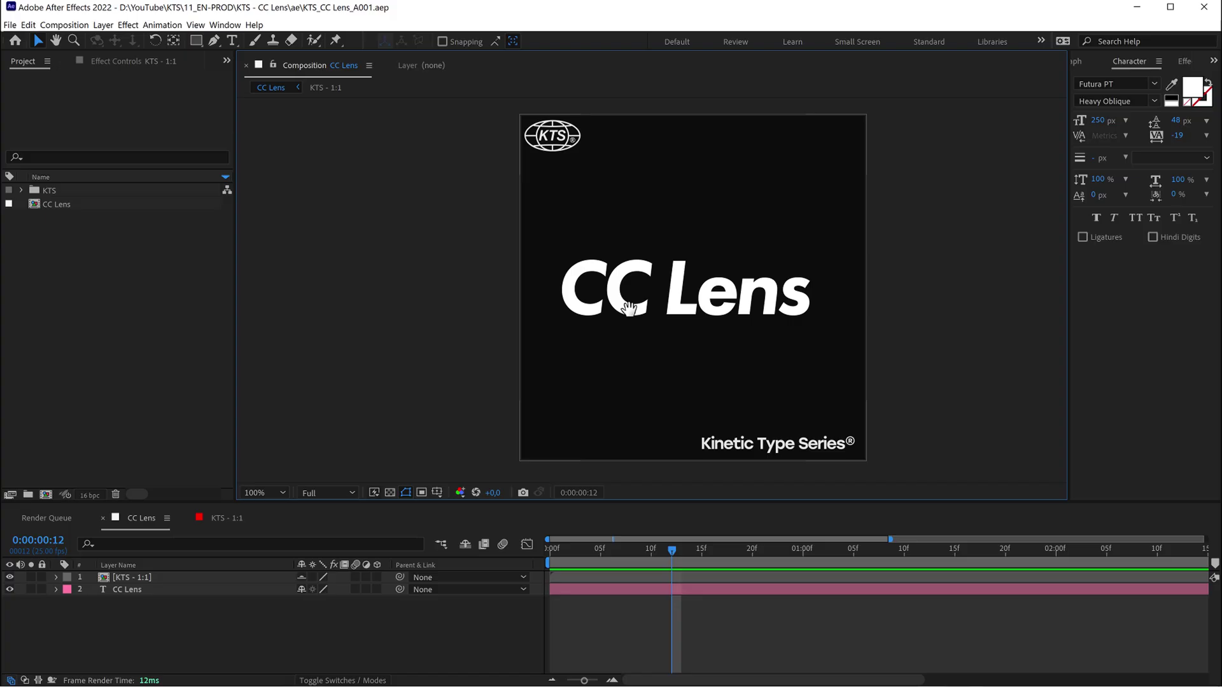
- Select the CC Lens text layer in the timeline
left_click(169, 588)
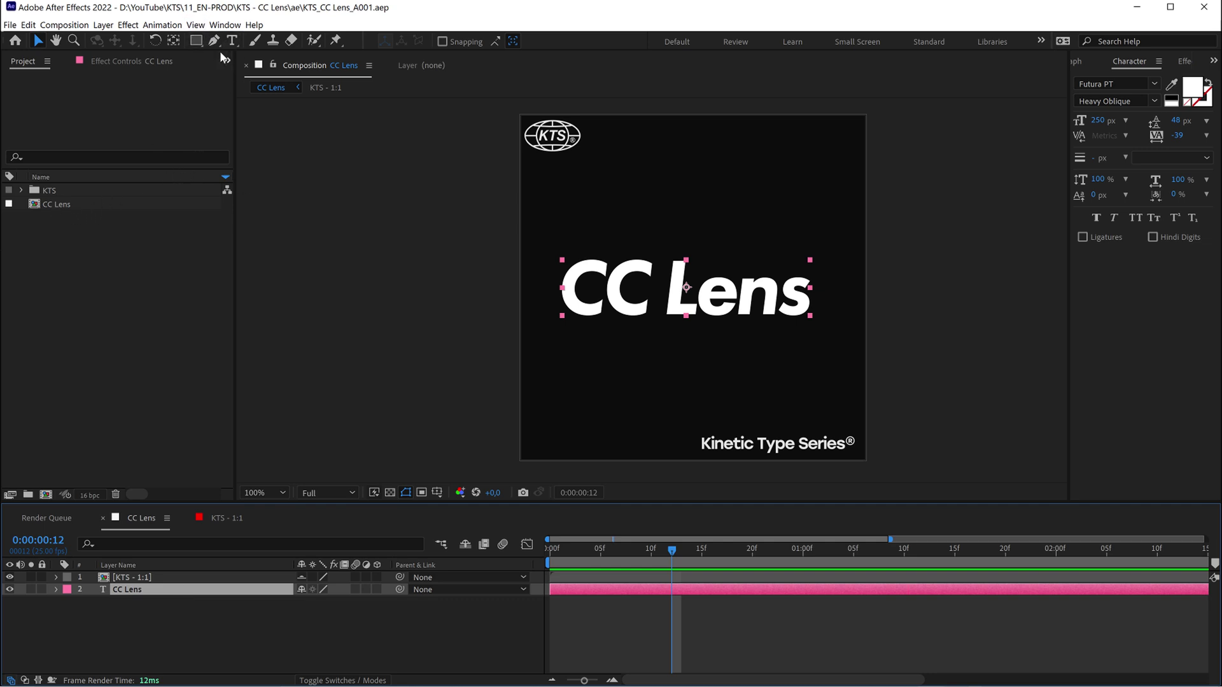
- Show the Effects & Presets panel, filter it by 'lens', and select CC Lens under Distort
left_click(224, 26)
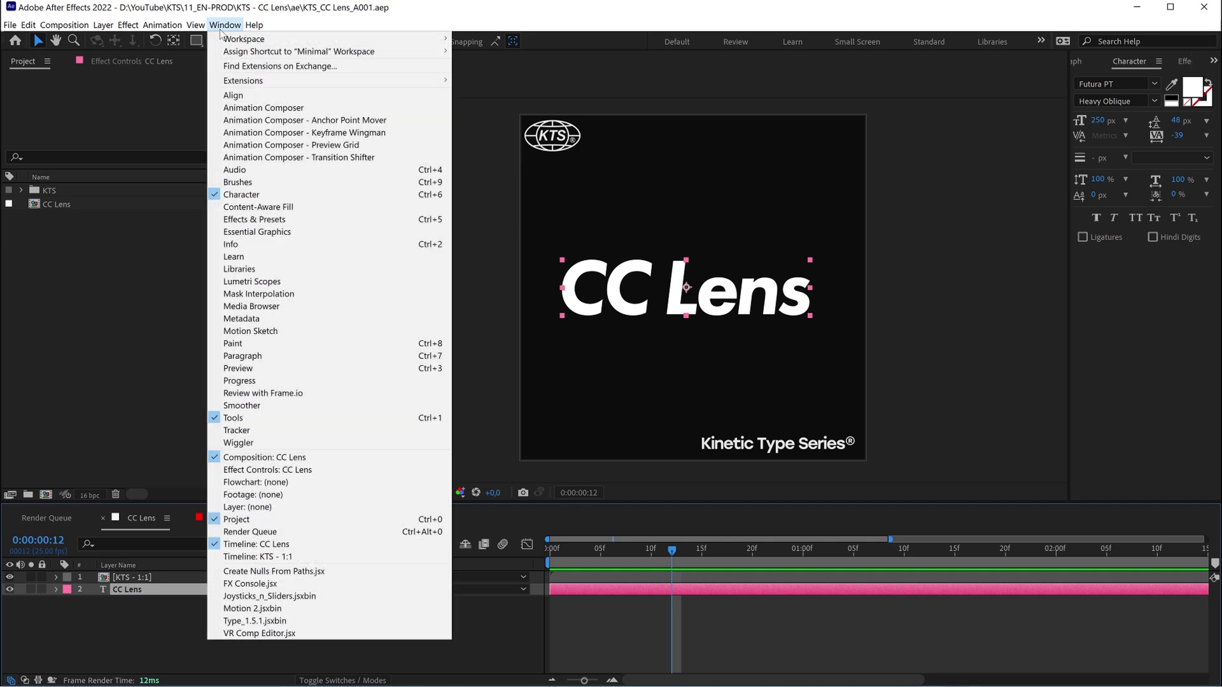
left_click(274, 220)
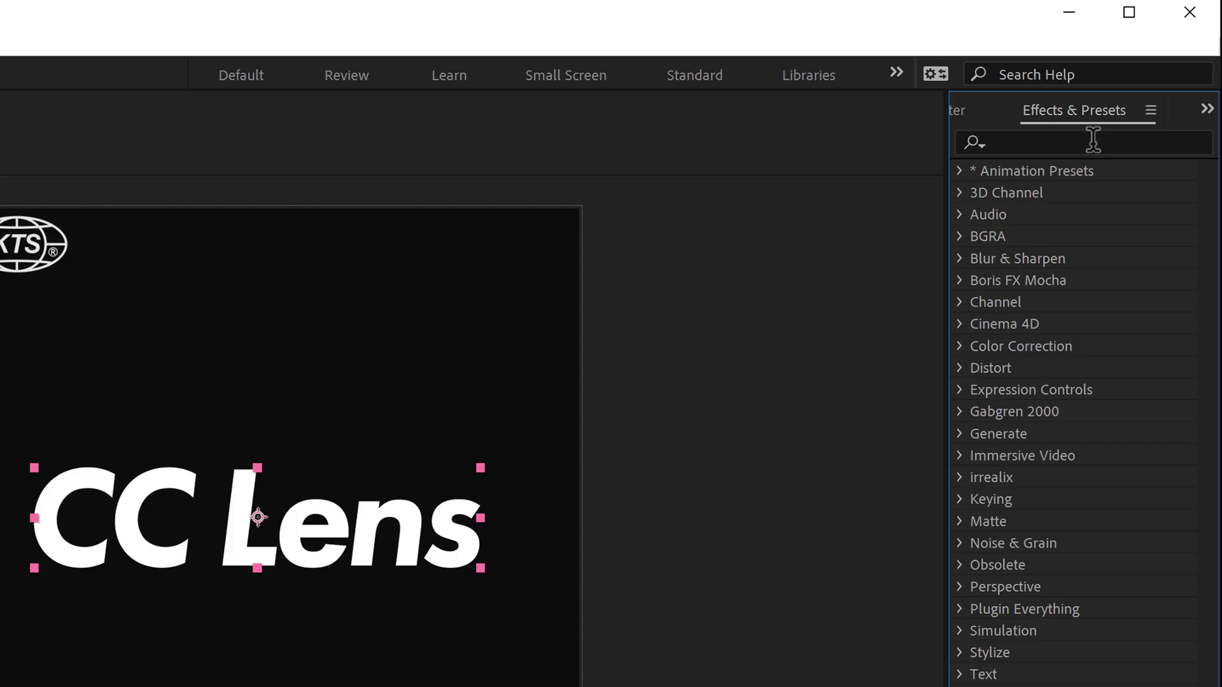
left_click(1092, 139)
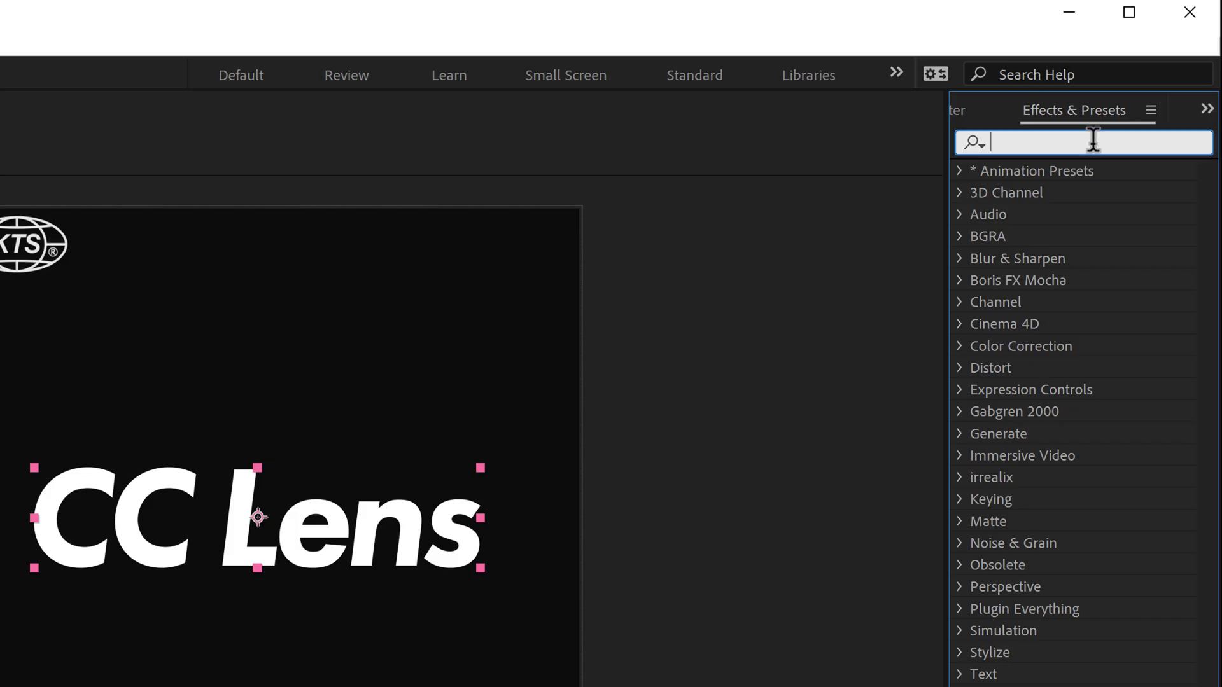
type("lens")
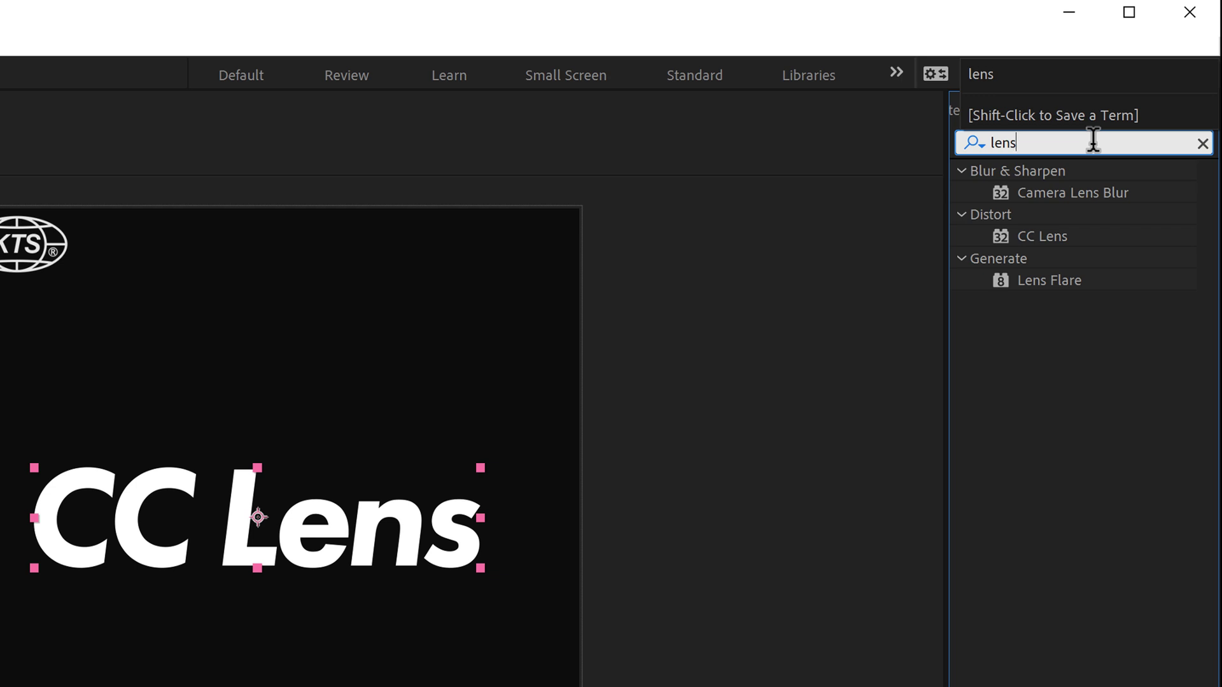
left_click(1054, 234)
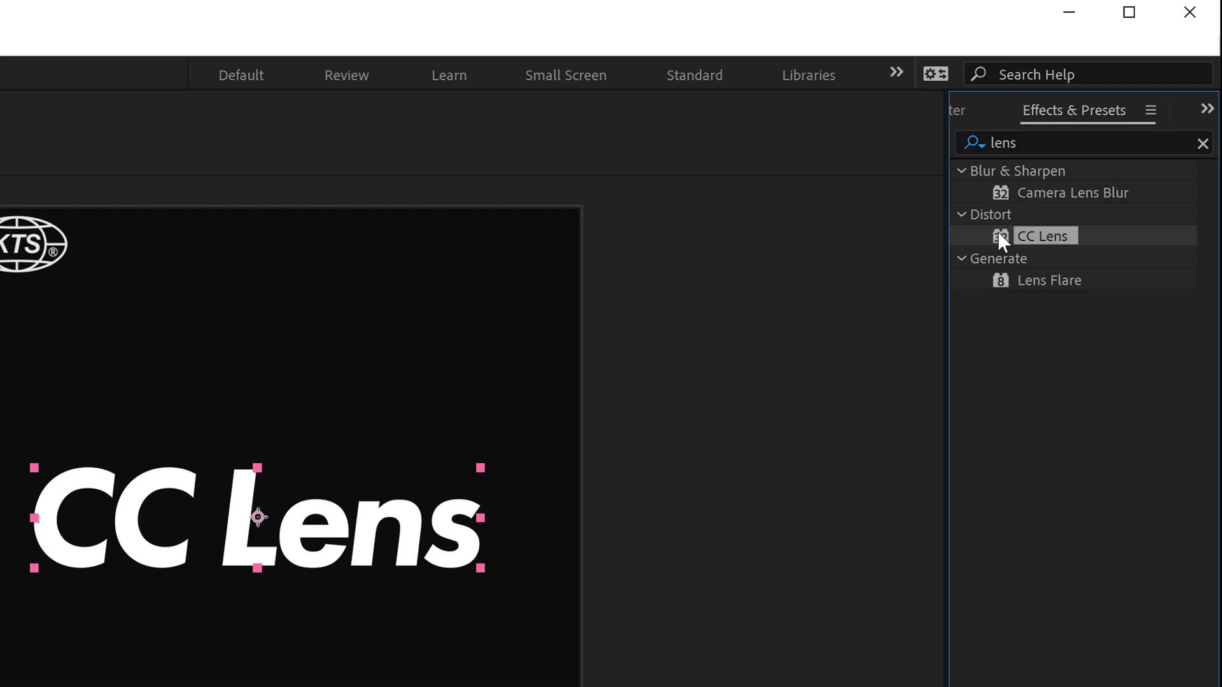
- Apply CC Lens to the CC Lens text layer and set its Size to about 82
left_click_drag(998, 235, 355, 686)
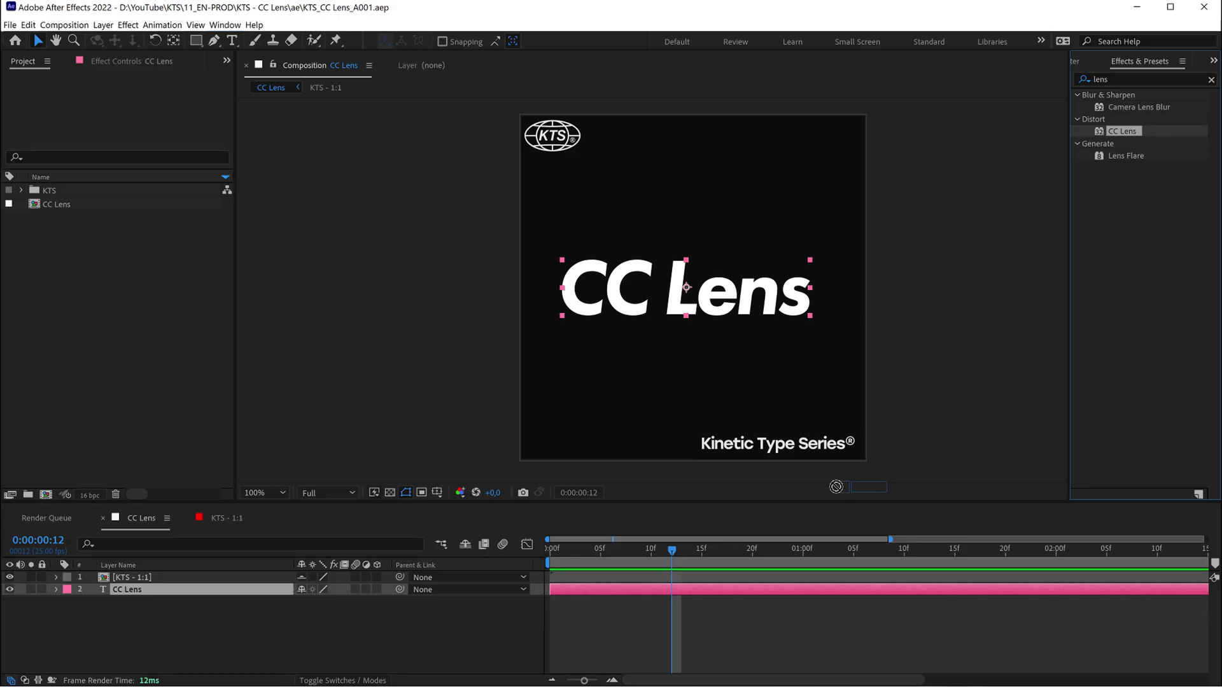
left_click_drag(740, 566, 143, 577)
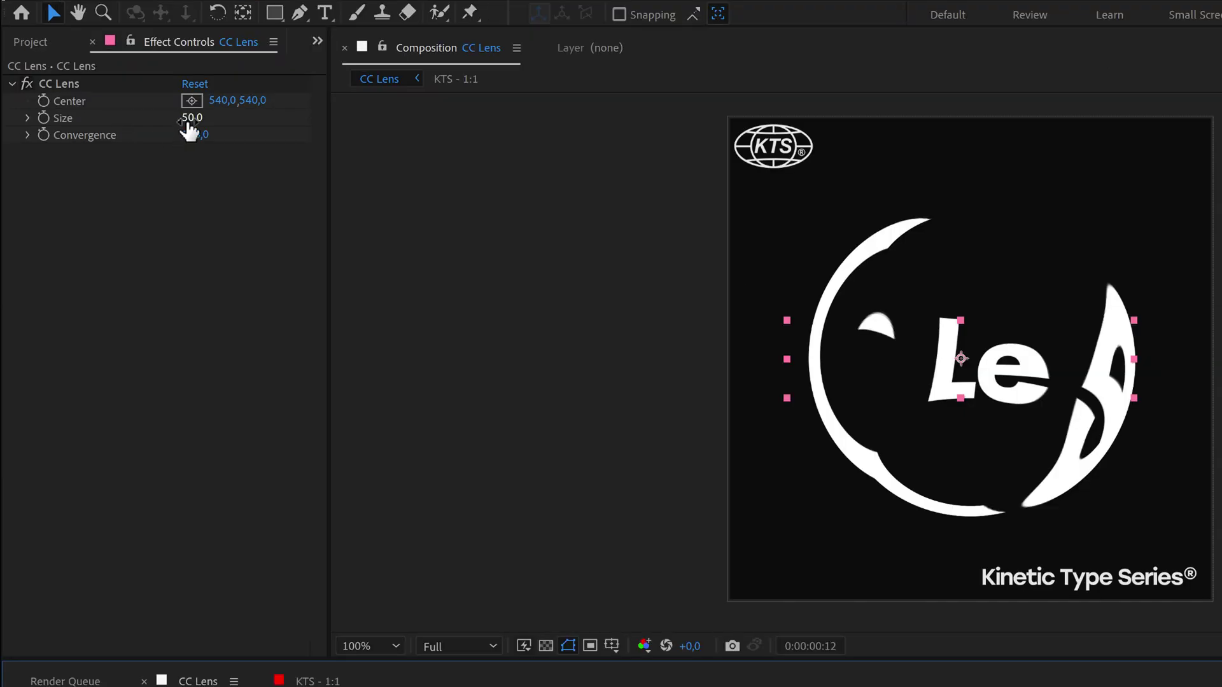
left_click_drag(192, 117, 226, 131)
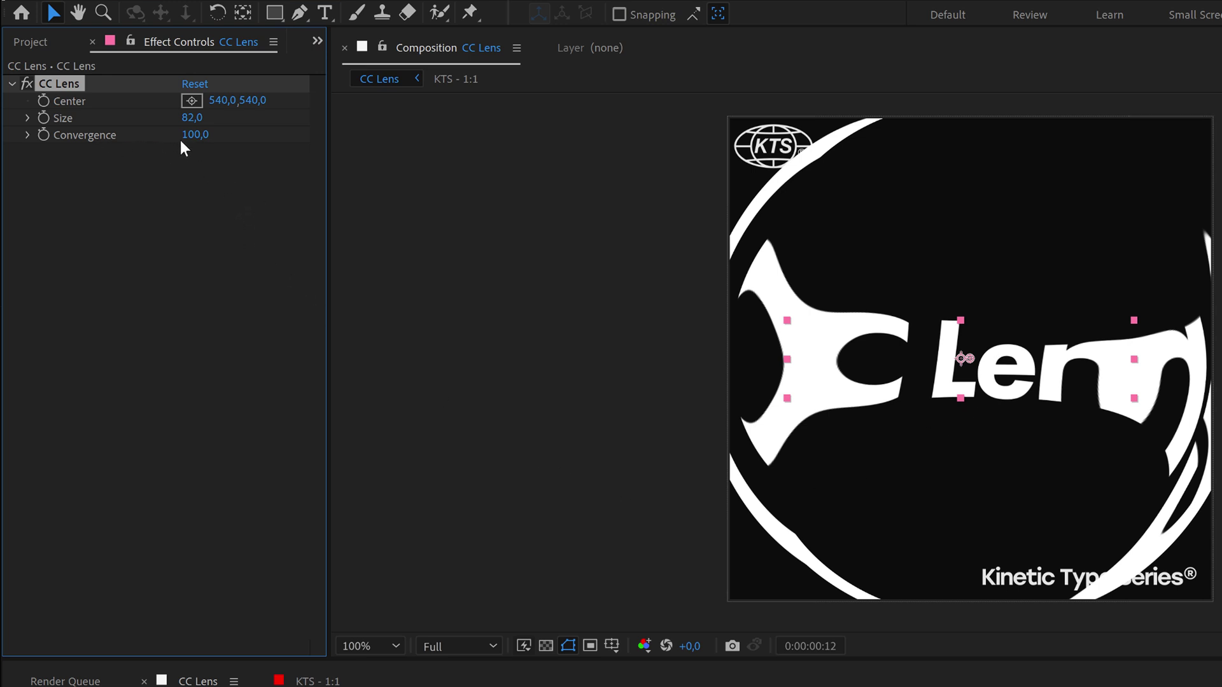
- Set CC Lens Convergence to 100 for a heavy fisheye distortion
left_click_drag(191, 134, 218, 152)
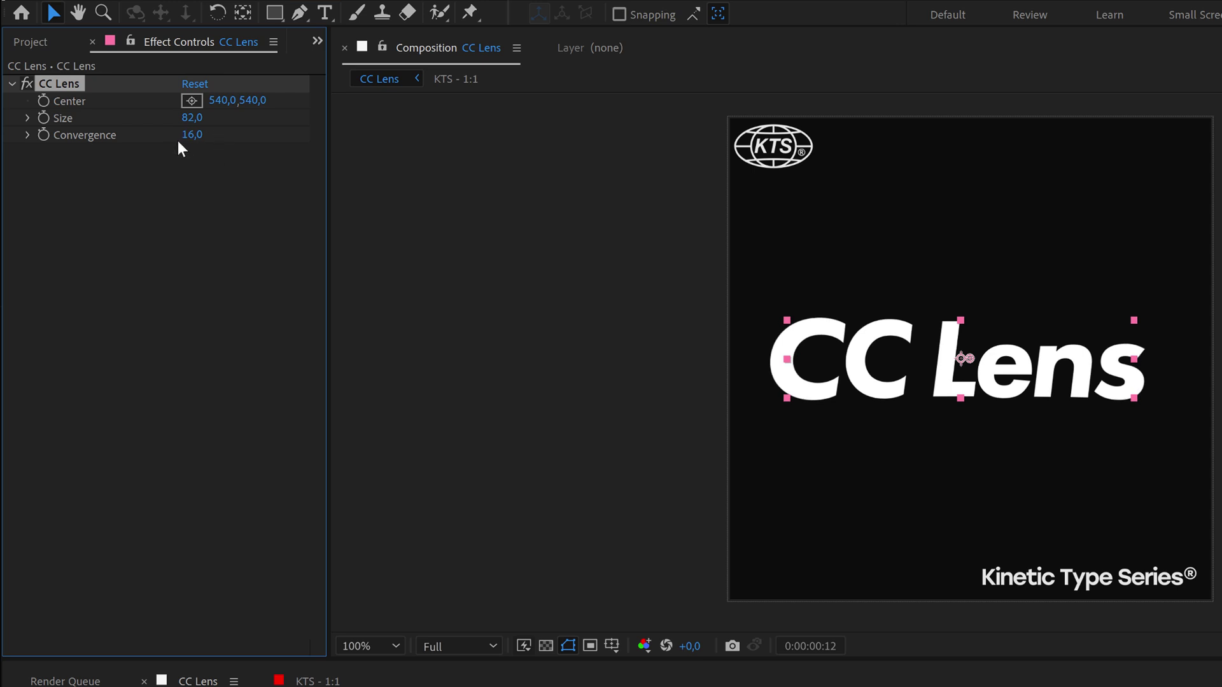
left_click_drag(190, 136, 246, 138)
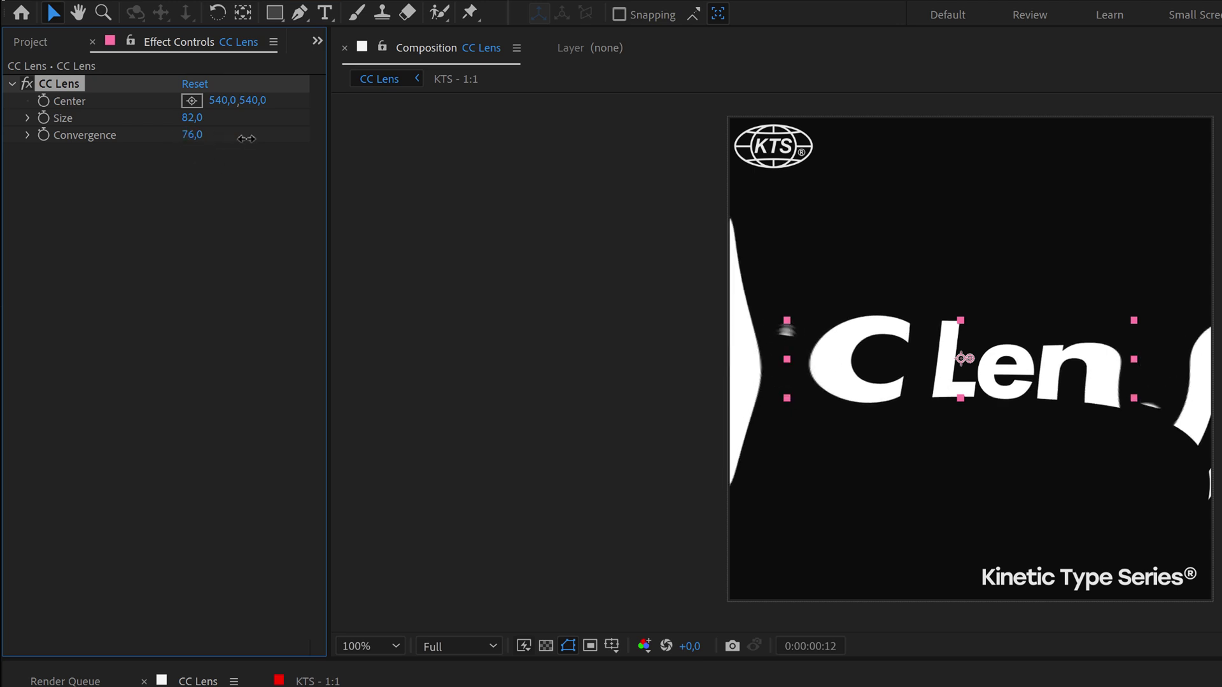
left_click(191, 135)
type("100")
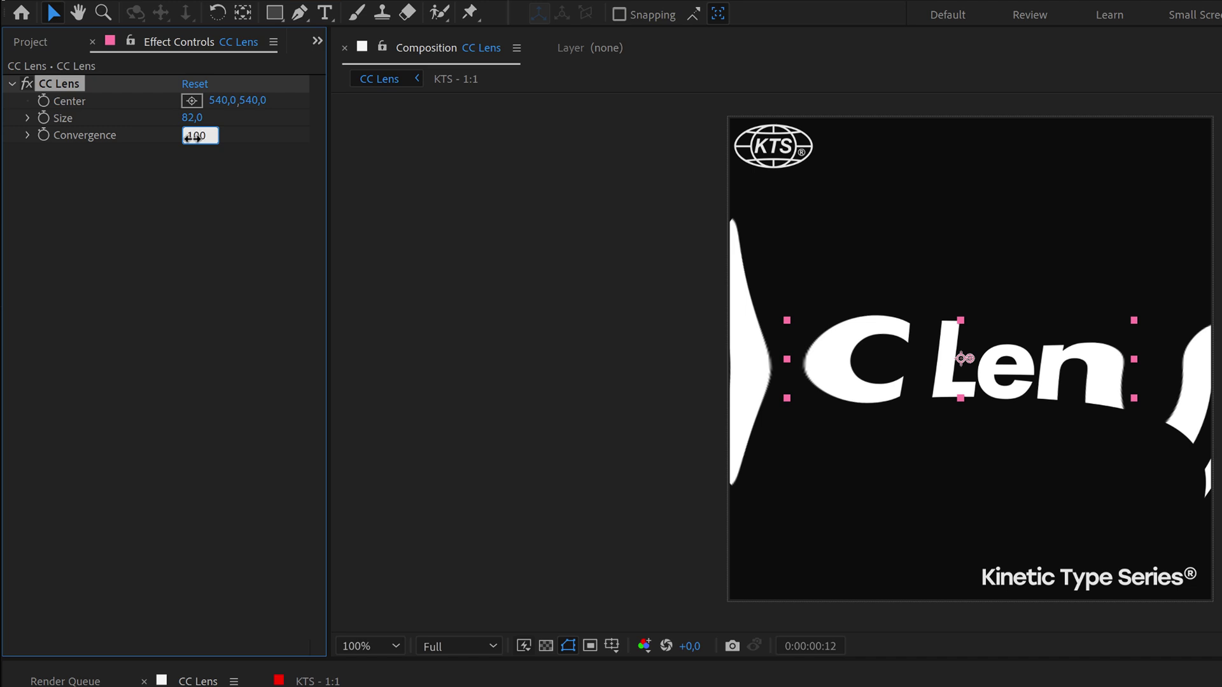
key("Return")
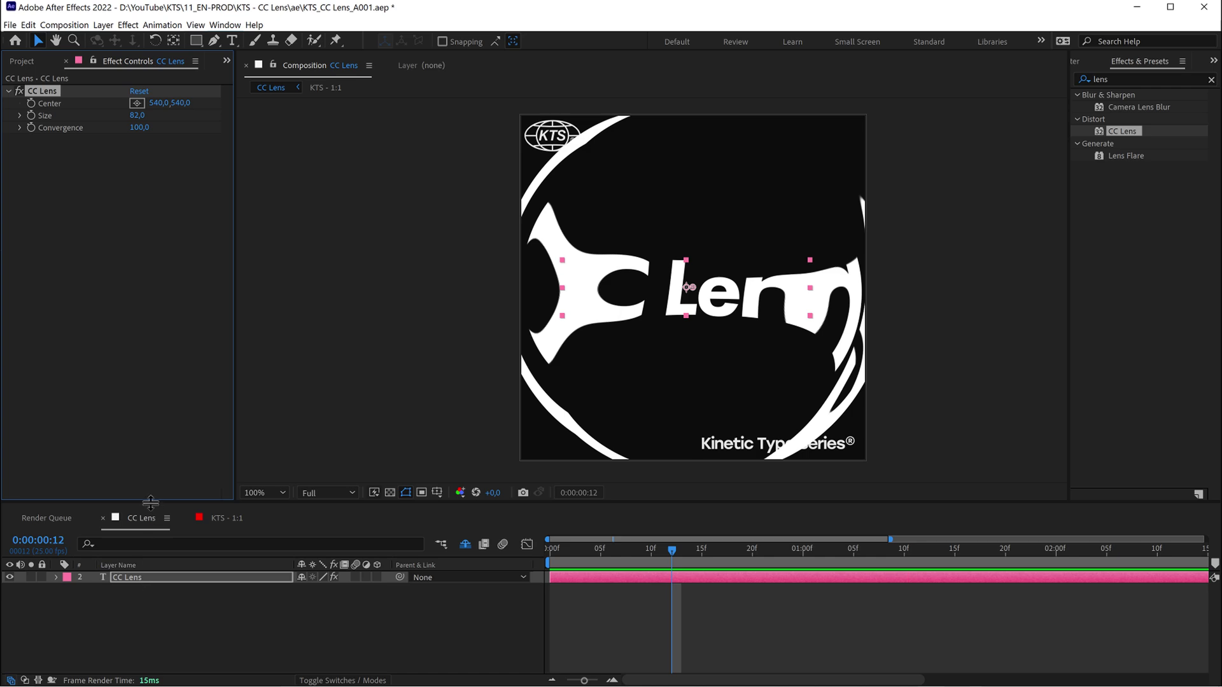
- Separate the CC Lens layer's Position into X Position 520 and Y Position 540
left_click(56, 577)
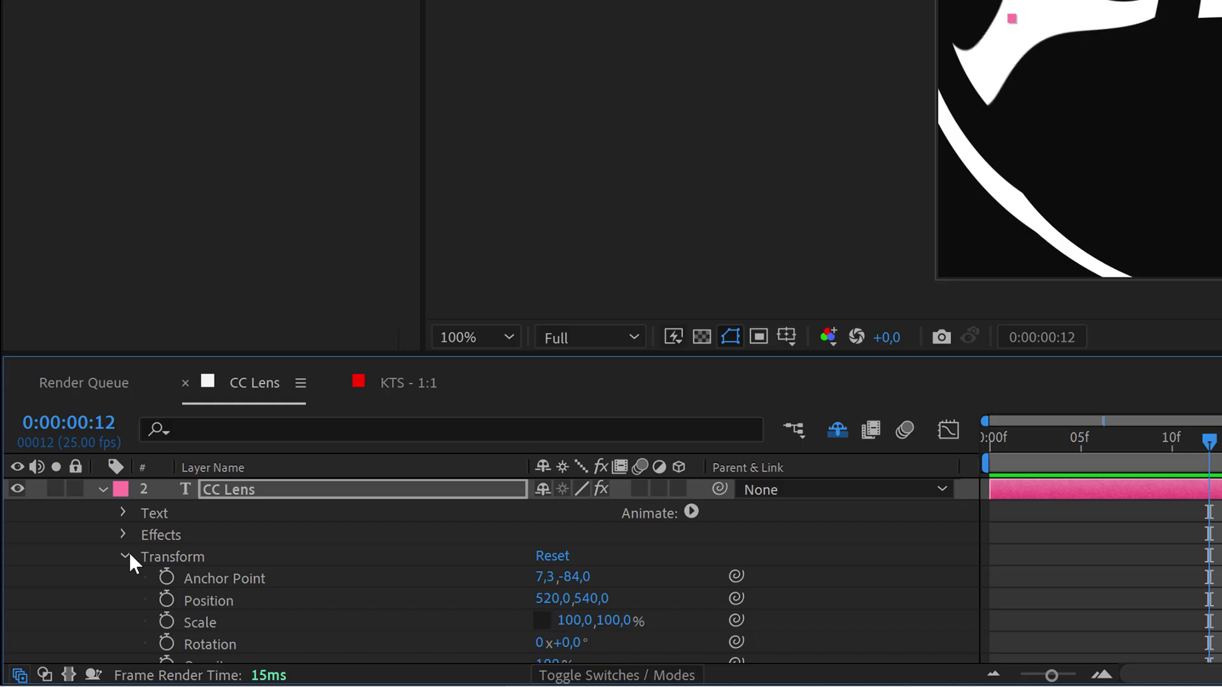
left_click(68, 614)
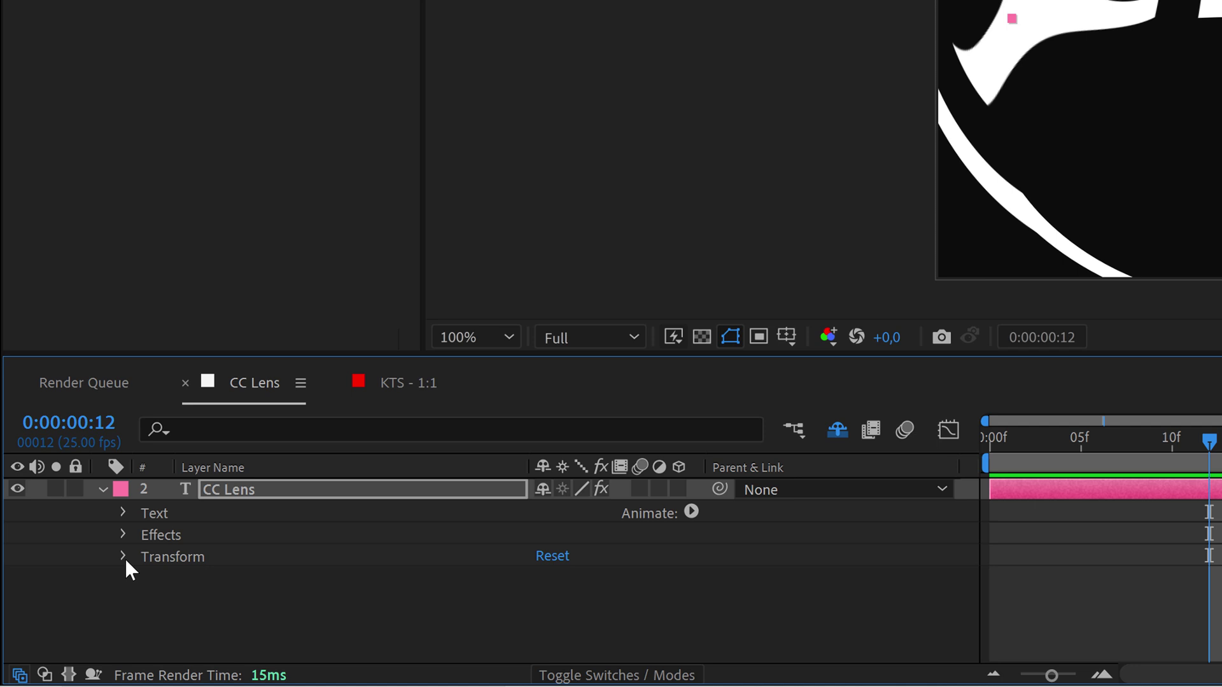
left_click(124, 558)
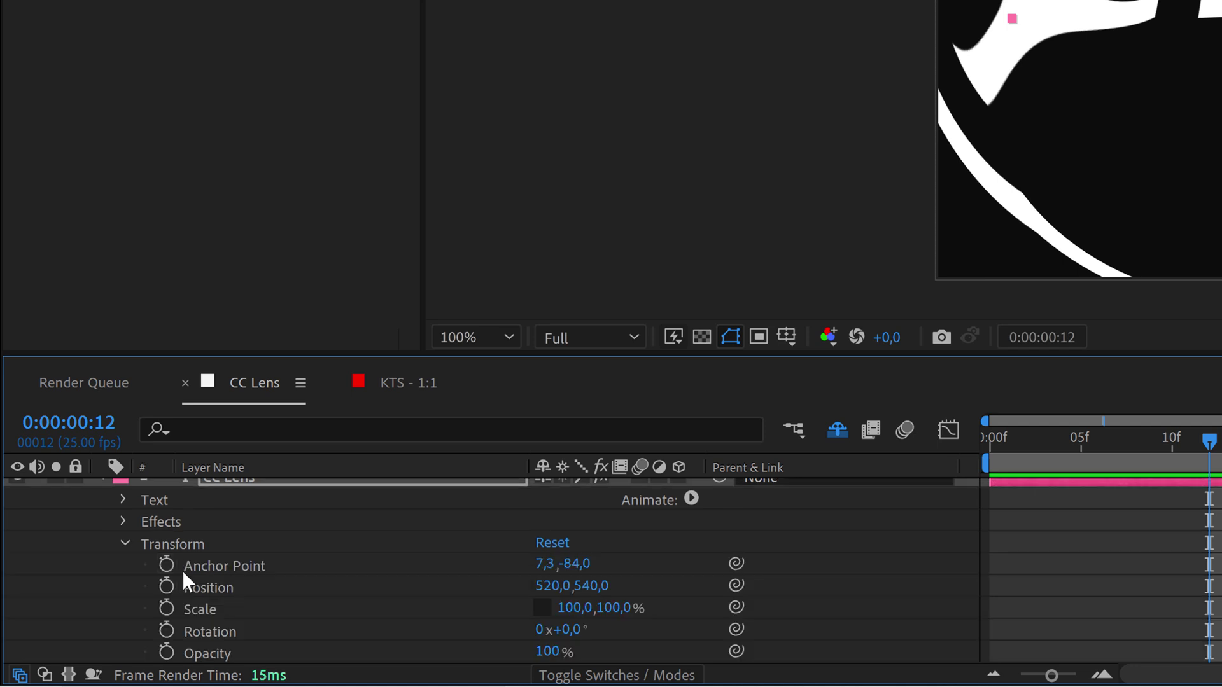
left_click(225, 483)
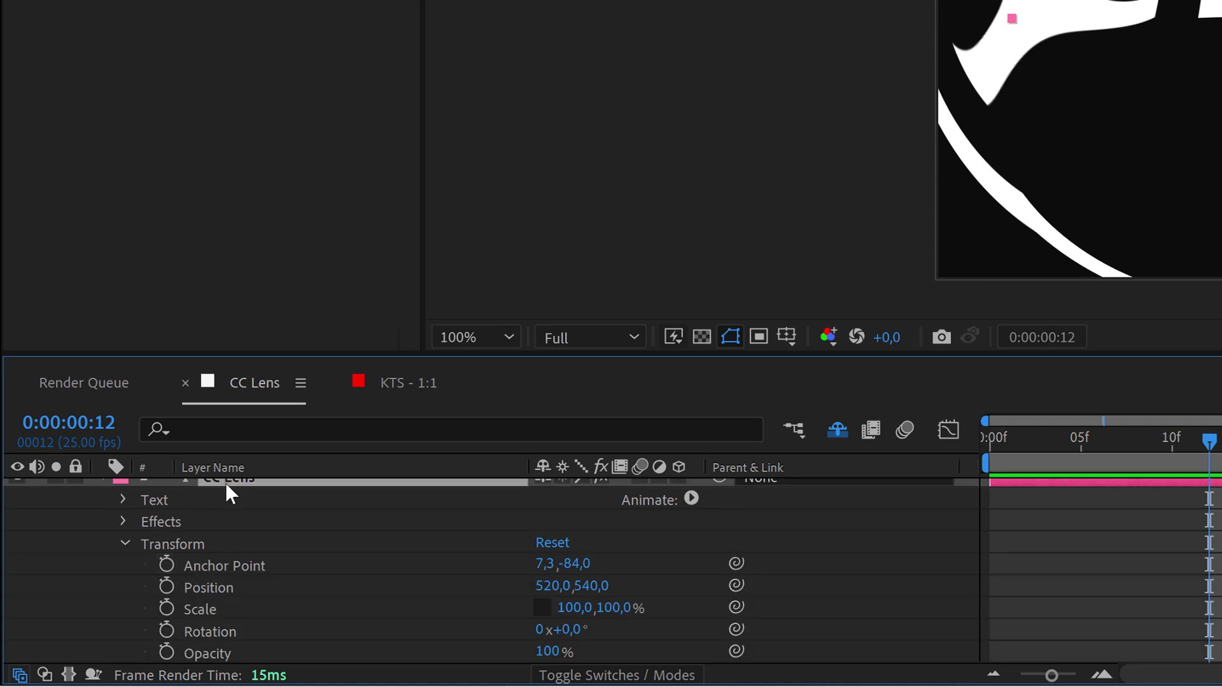
key("p")
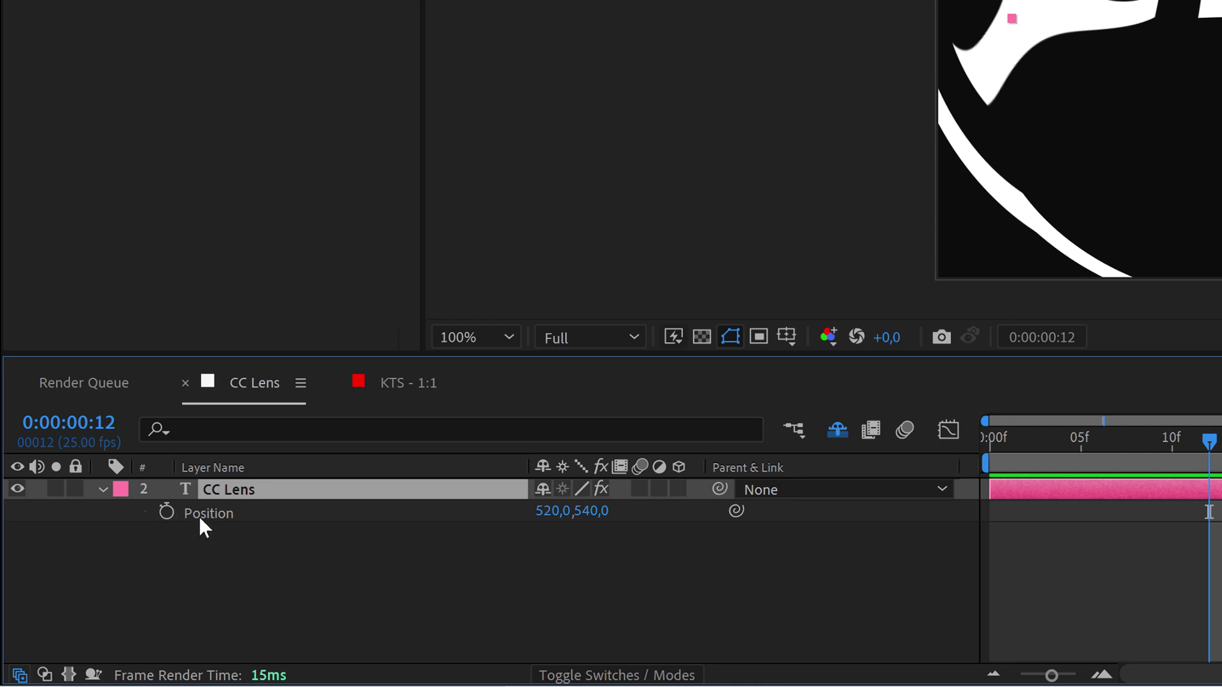
right_click(214, 526)
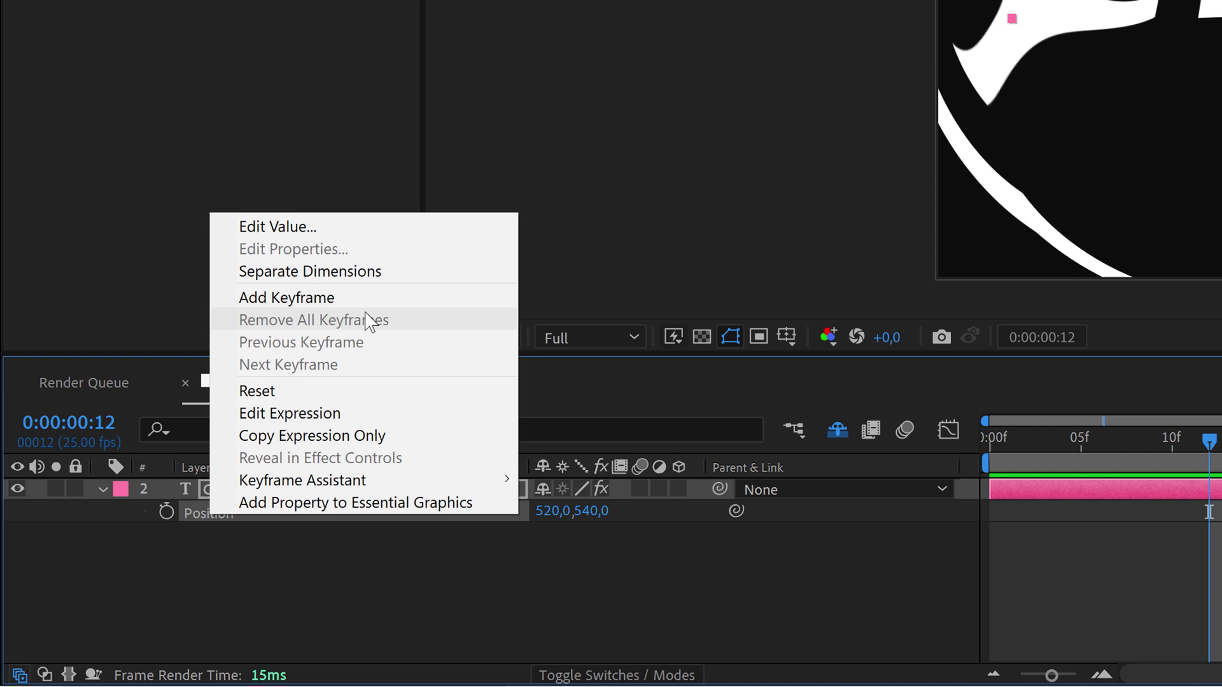
left_click(358, 273)
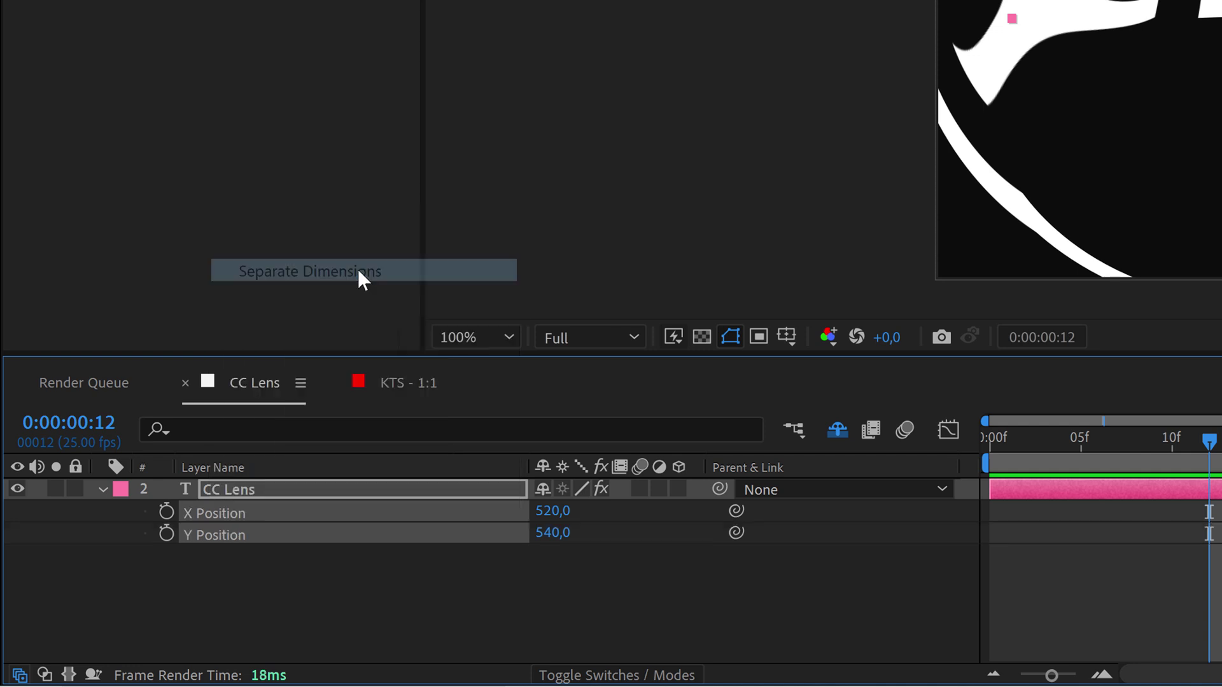
left_click(245, 570)
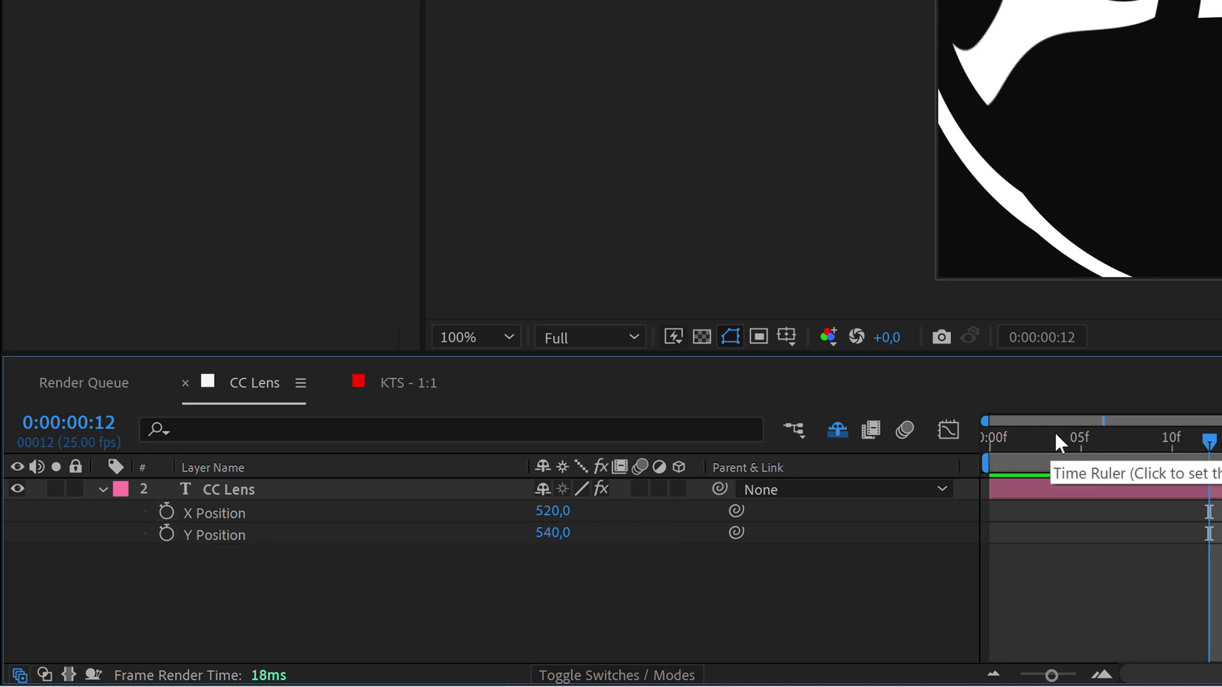
- Keyframe X Position at 870 on frame 0 and 361 at one second
left_click_drag(1055, 437, 920, 447)
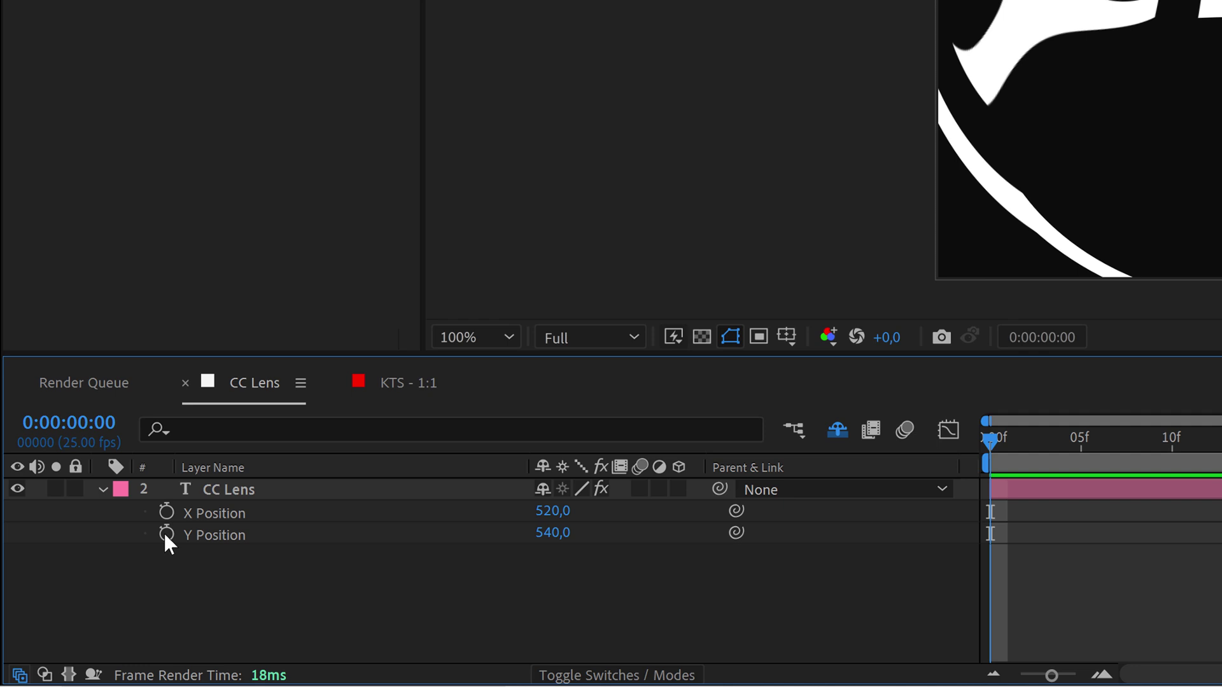
left_click(166, 512)
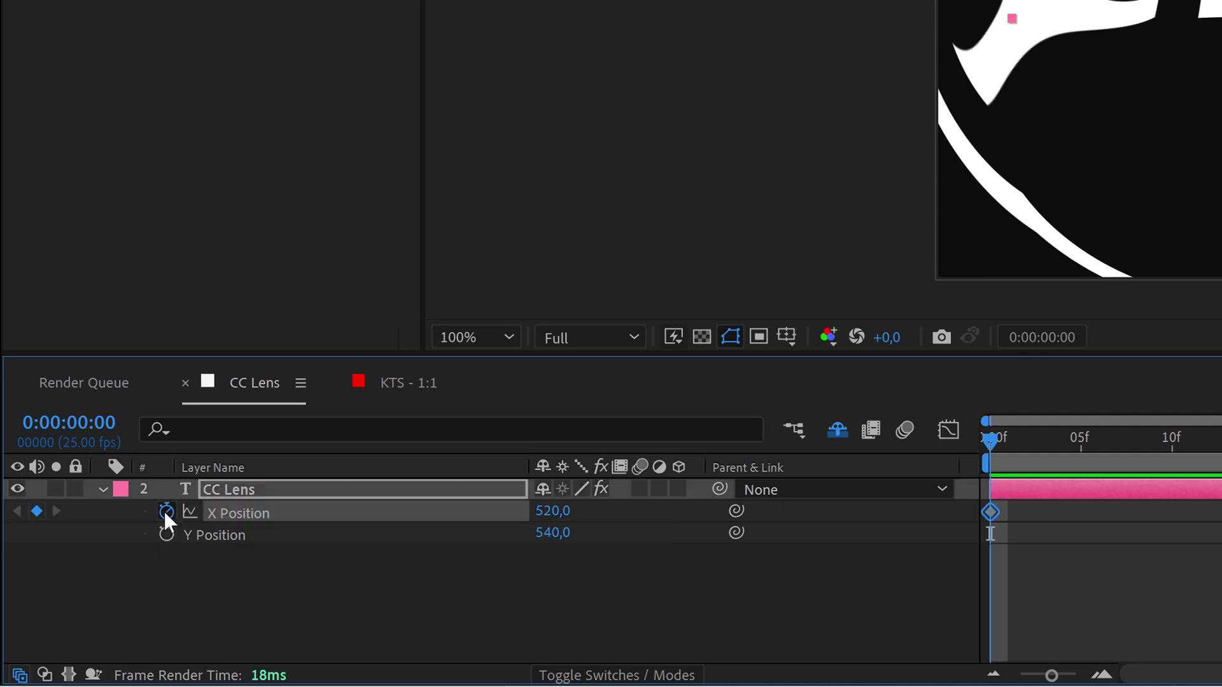
left_click_drag(550, 569, 803, 571)
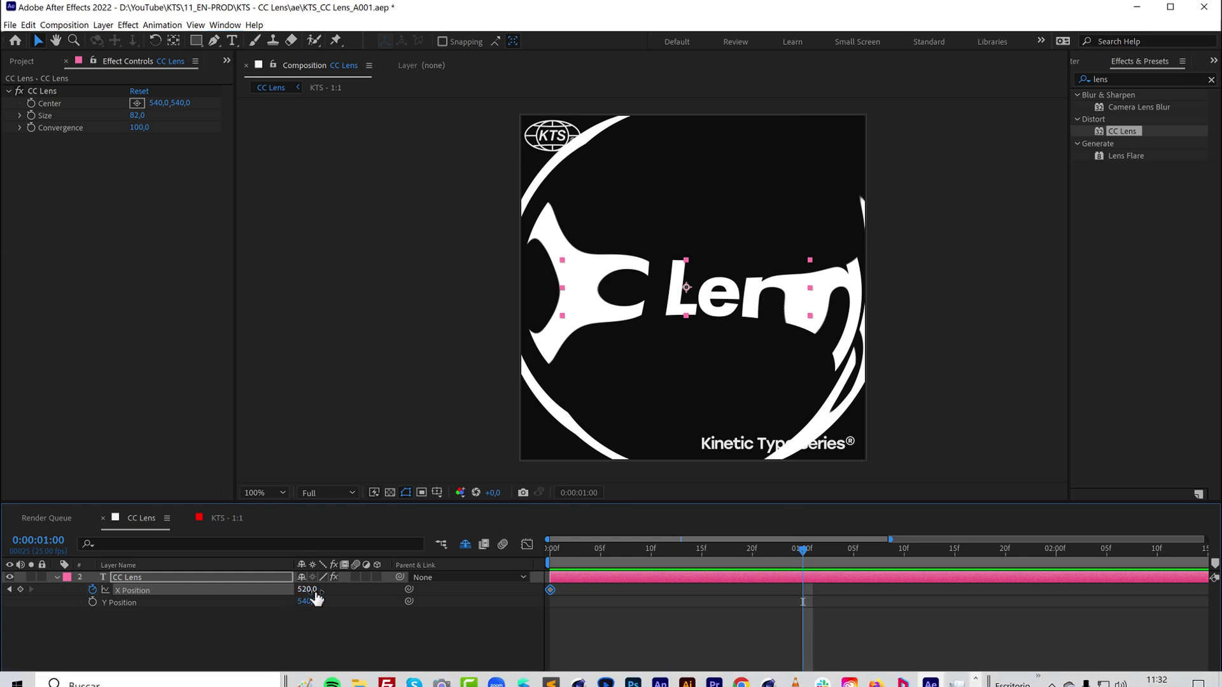
left_click_drag(313, 598, 25, 587)
left_click_drag(779, 563, 513, 555)
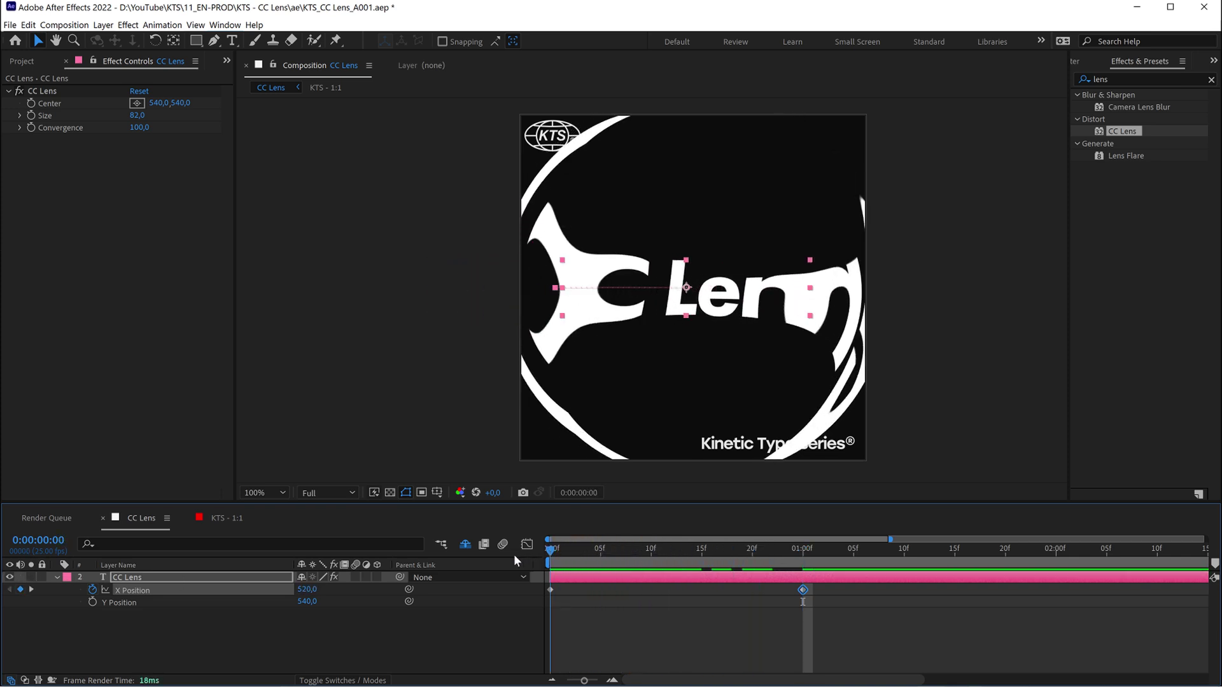
left_click_drag(300, 590, 484, 590)
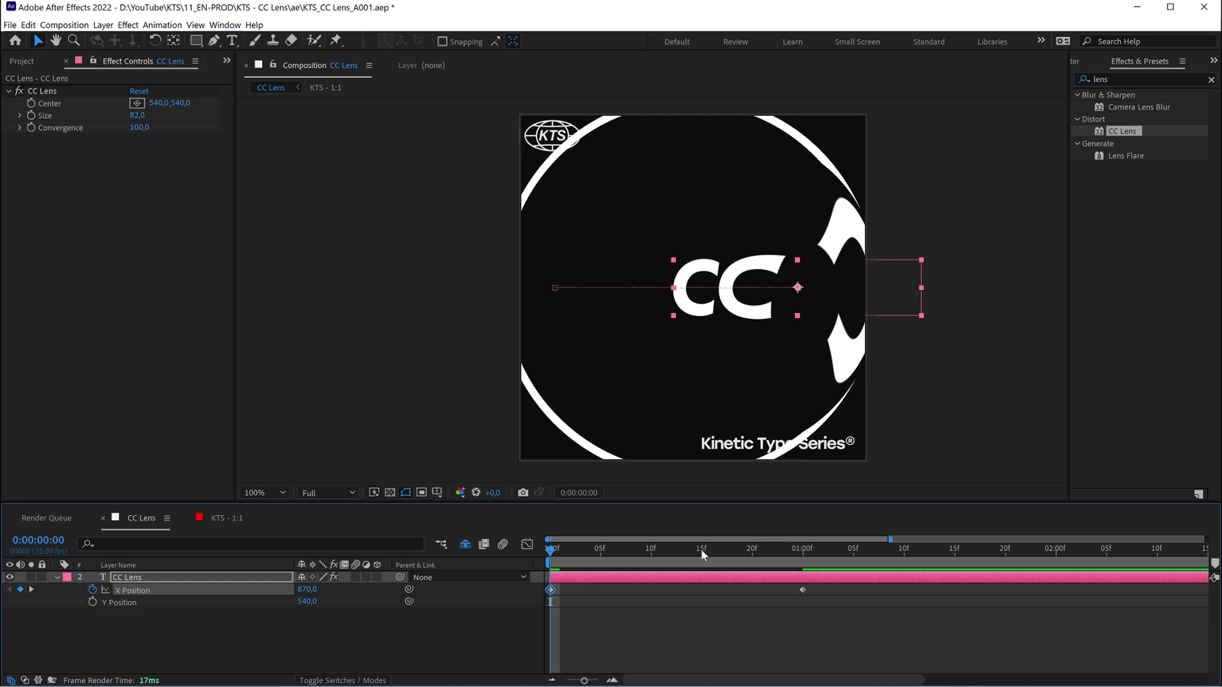
left_click_drag(700, 549, 529, 563)
- Save the project and clear the X Position keyframes, keeping X at 870
key("ctrl+s")
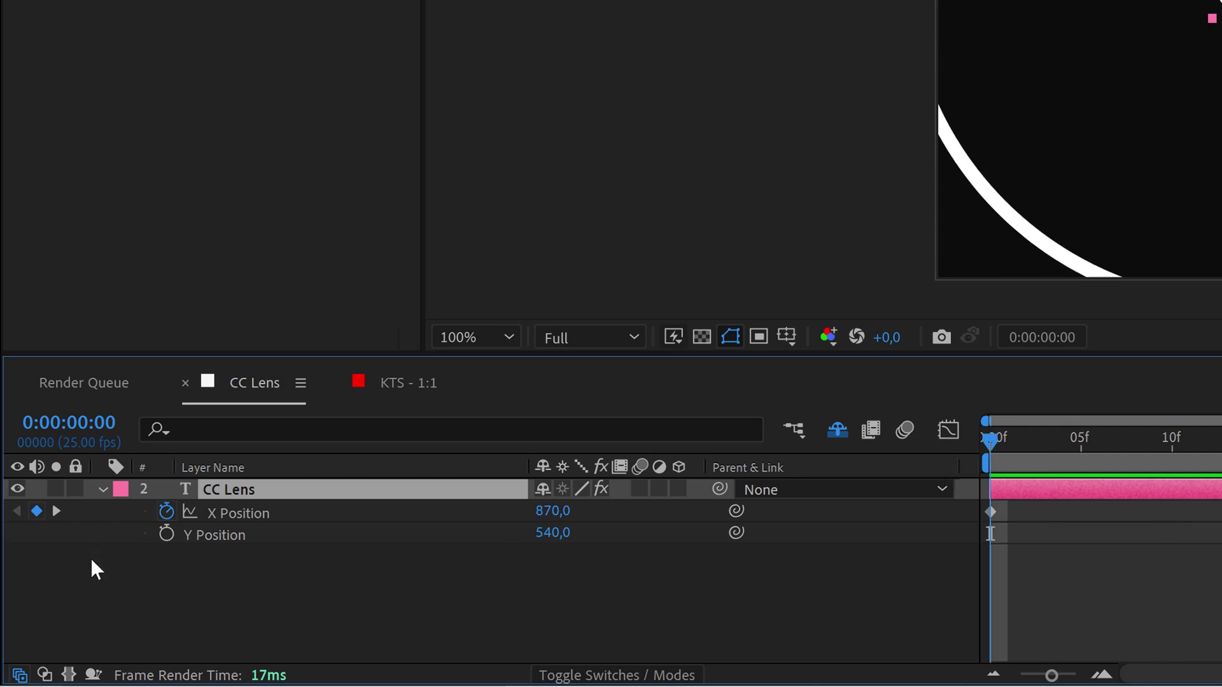
left_click(166, 511)
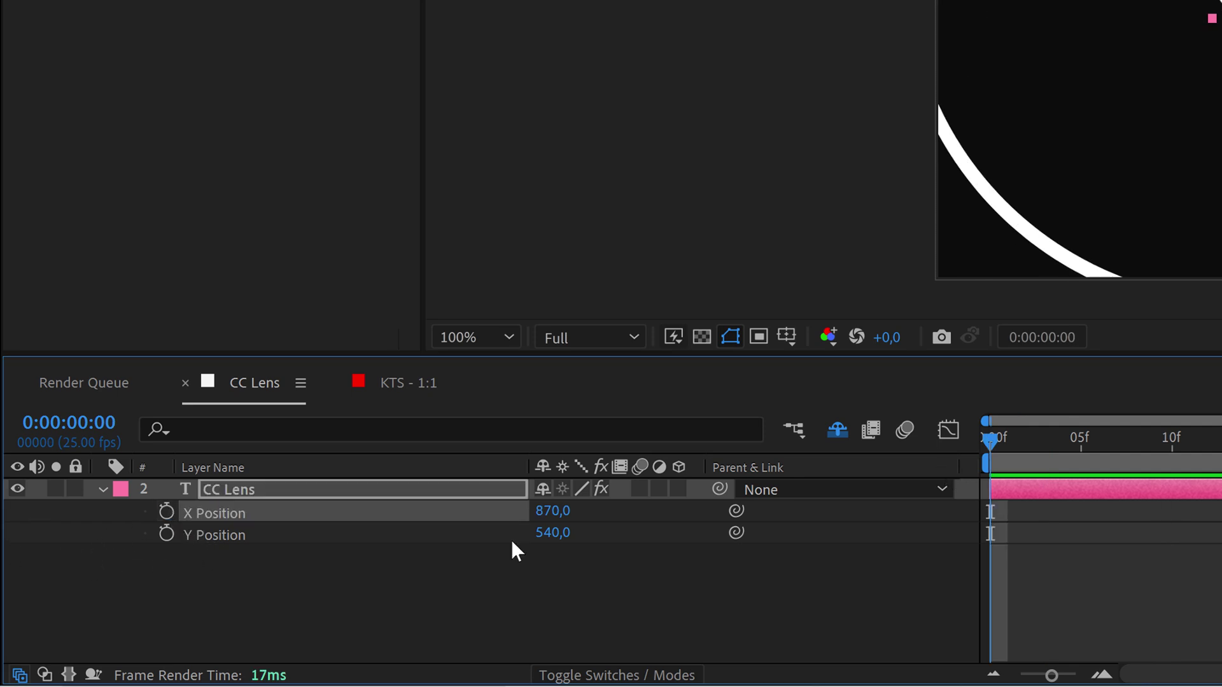
left_click(166, 511)
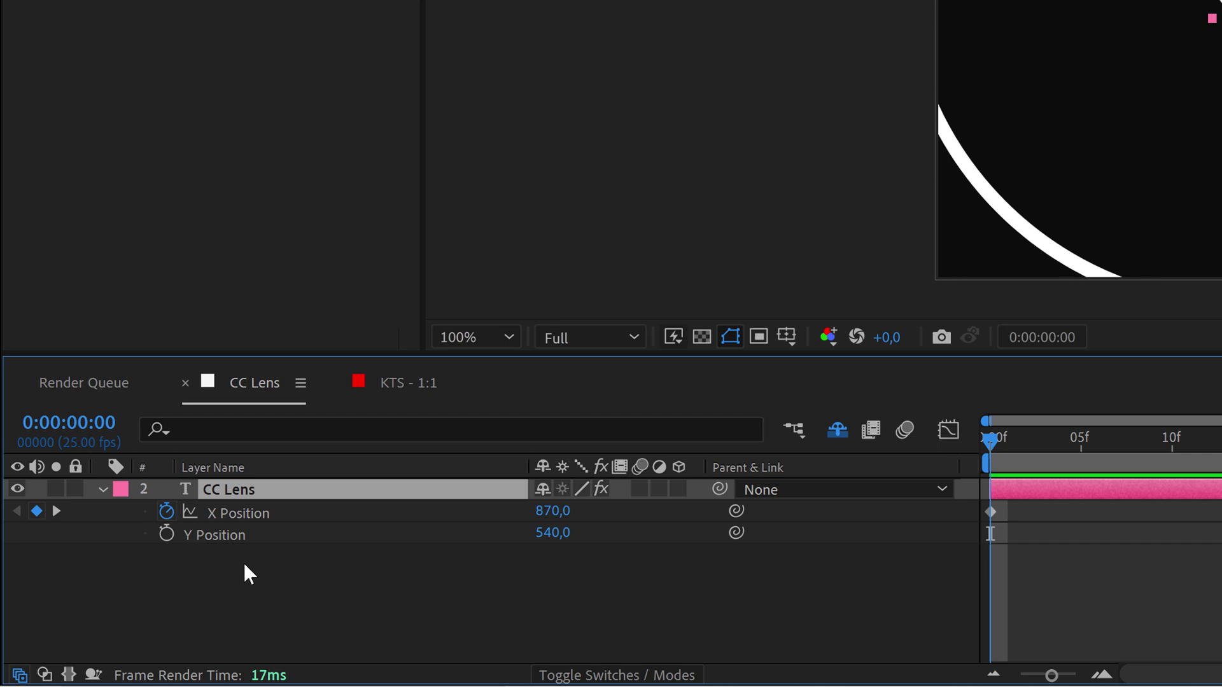
left_click(166, 511)
left_click(268, 590)
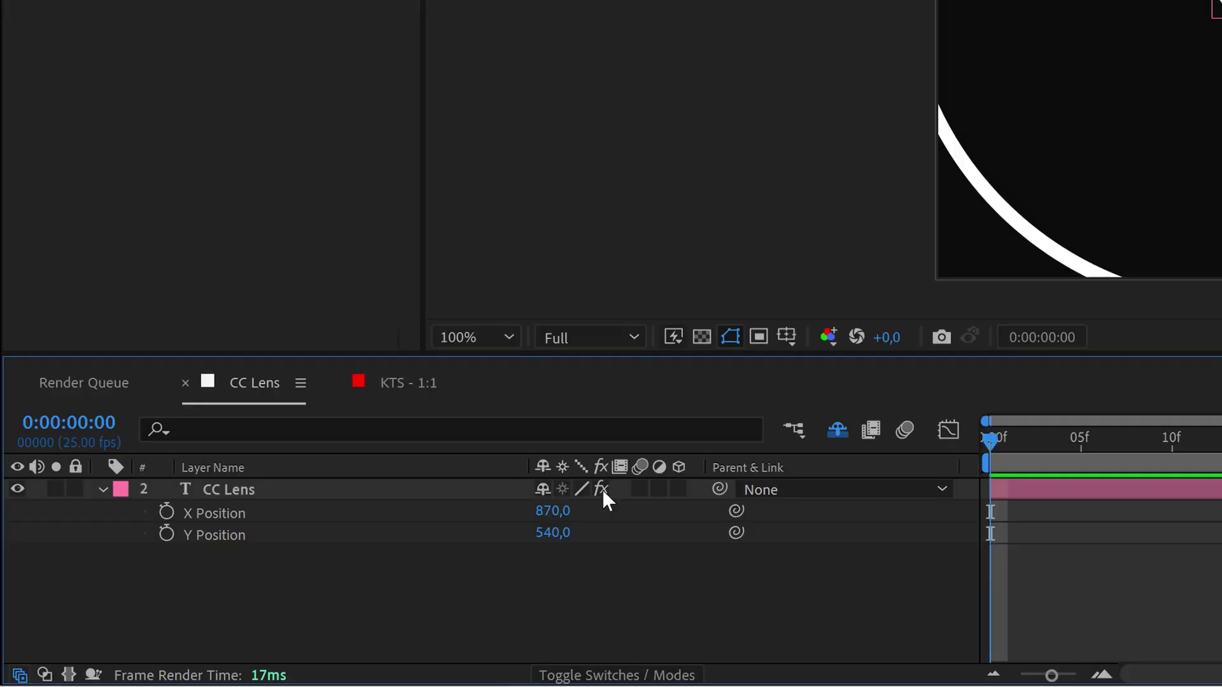
left_click(602, 490)
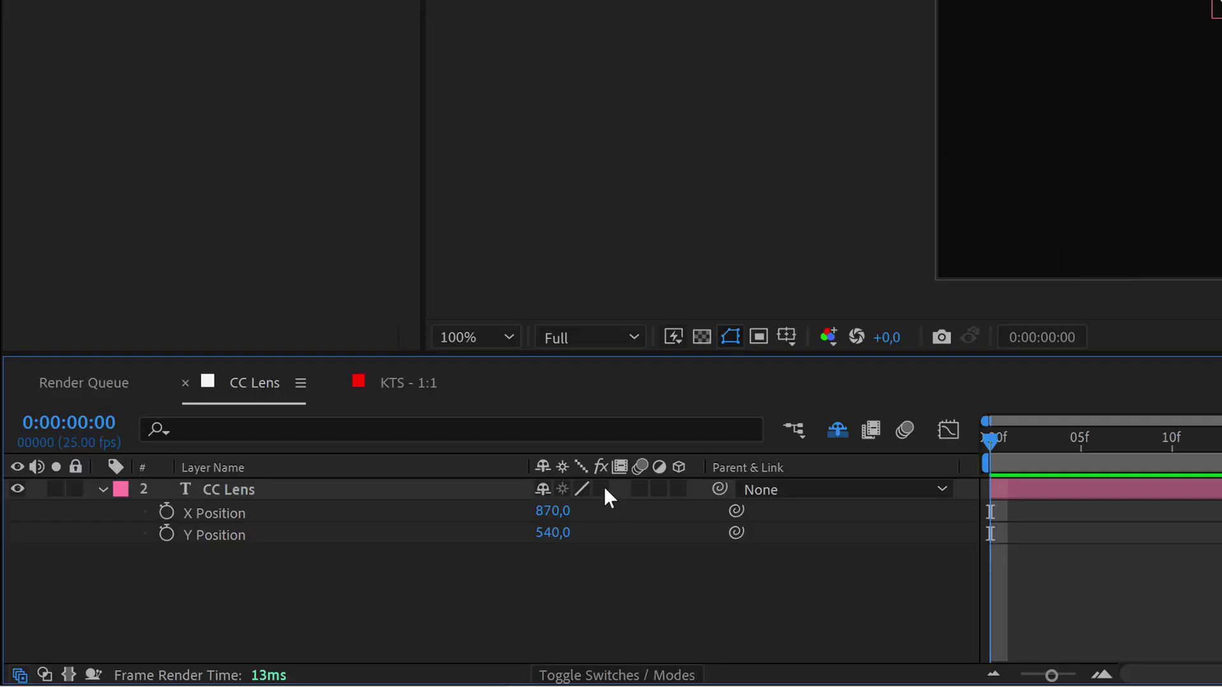
left_click(602, 488)
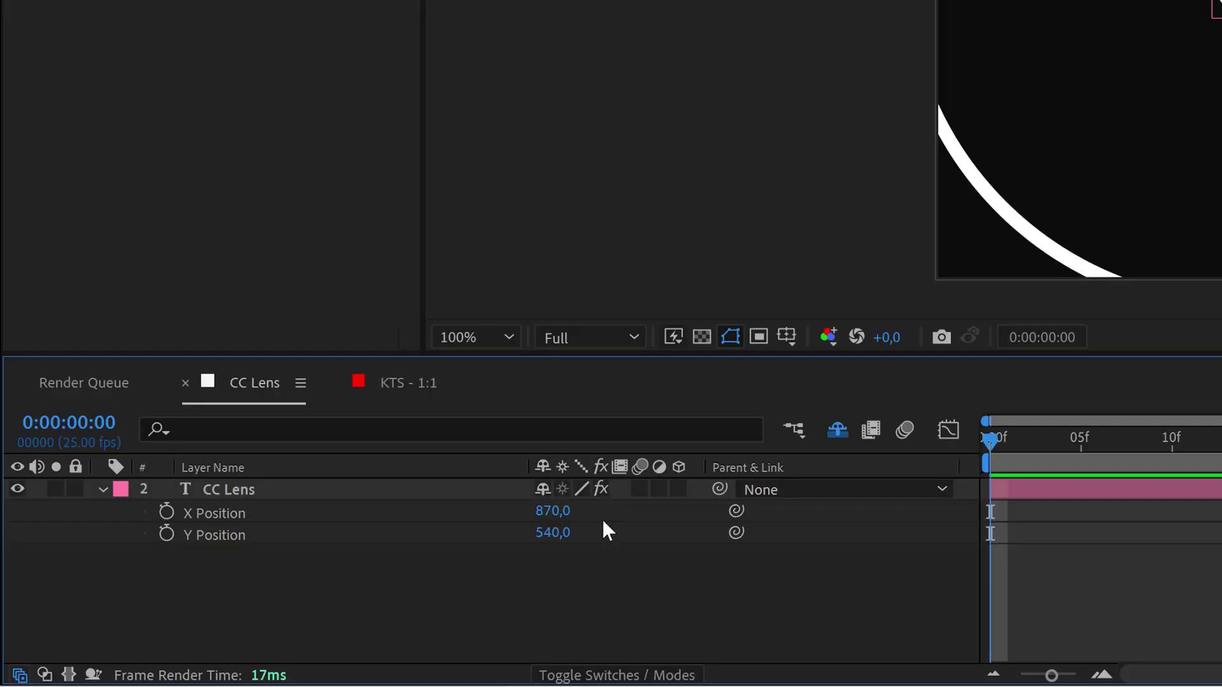
left_click(622, 675)
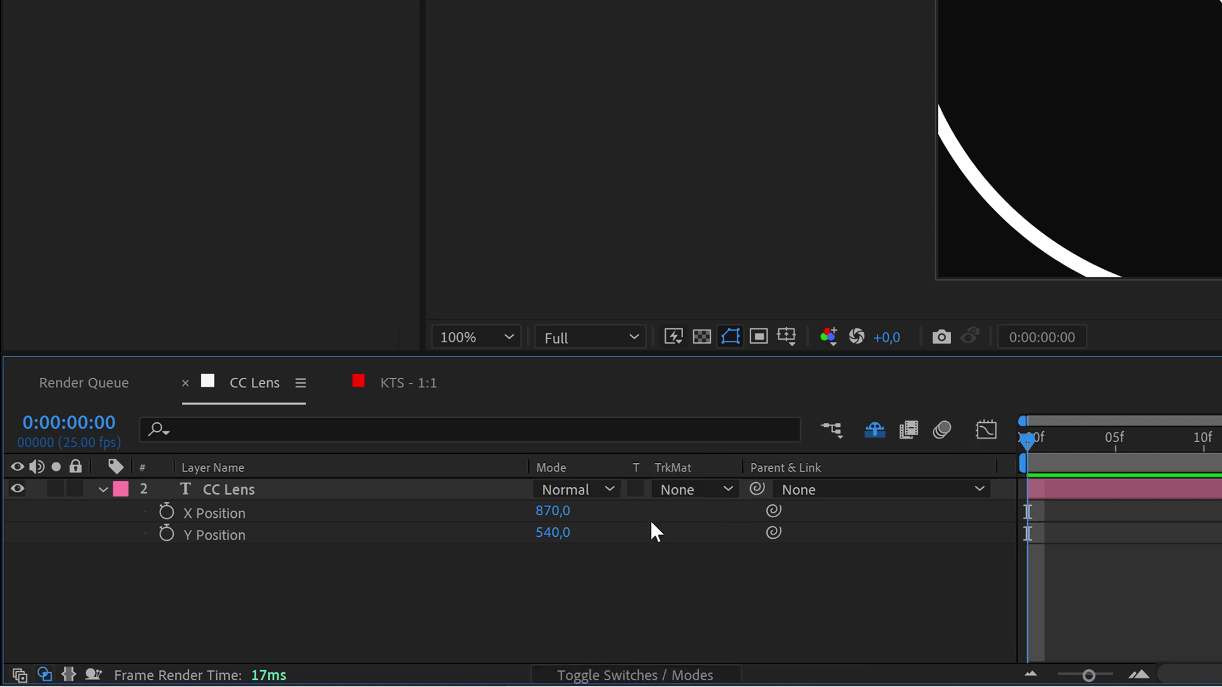
left_click(641, 676)
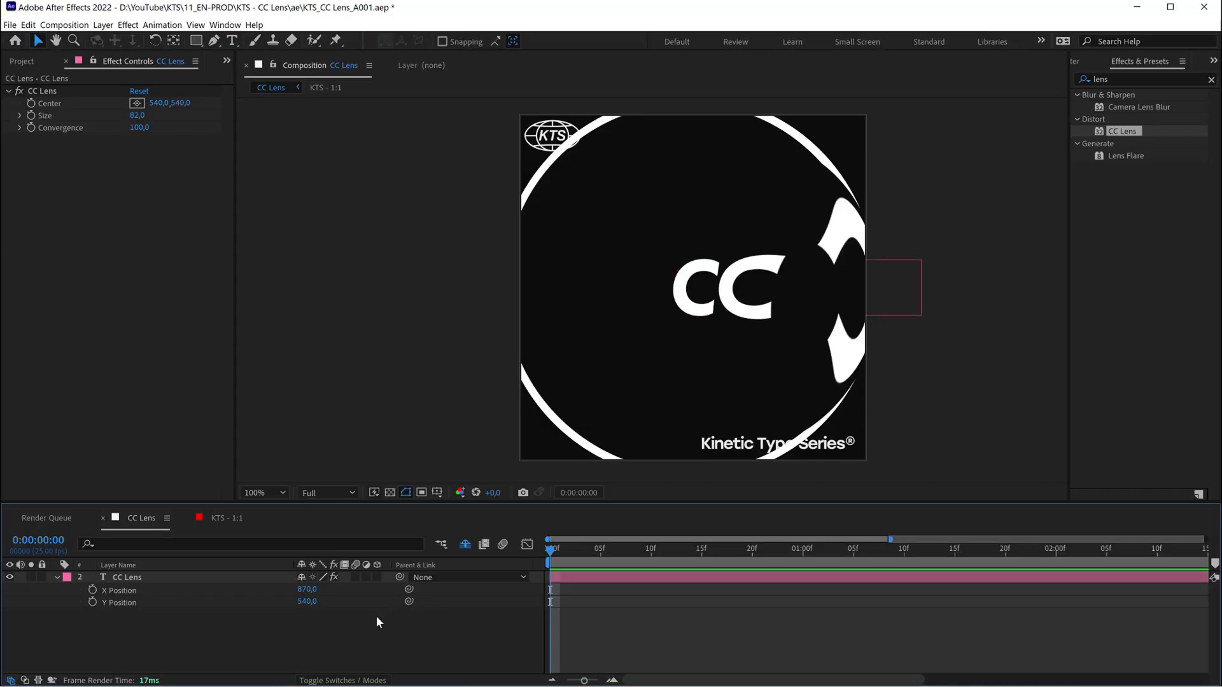
- Centre the CC Lens text horizontally to X 542,5 using Align, toggling the effect to check
left_click(215, 577)
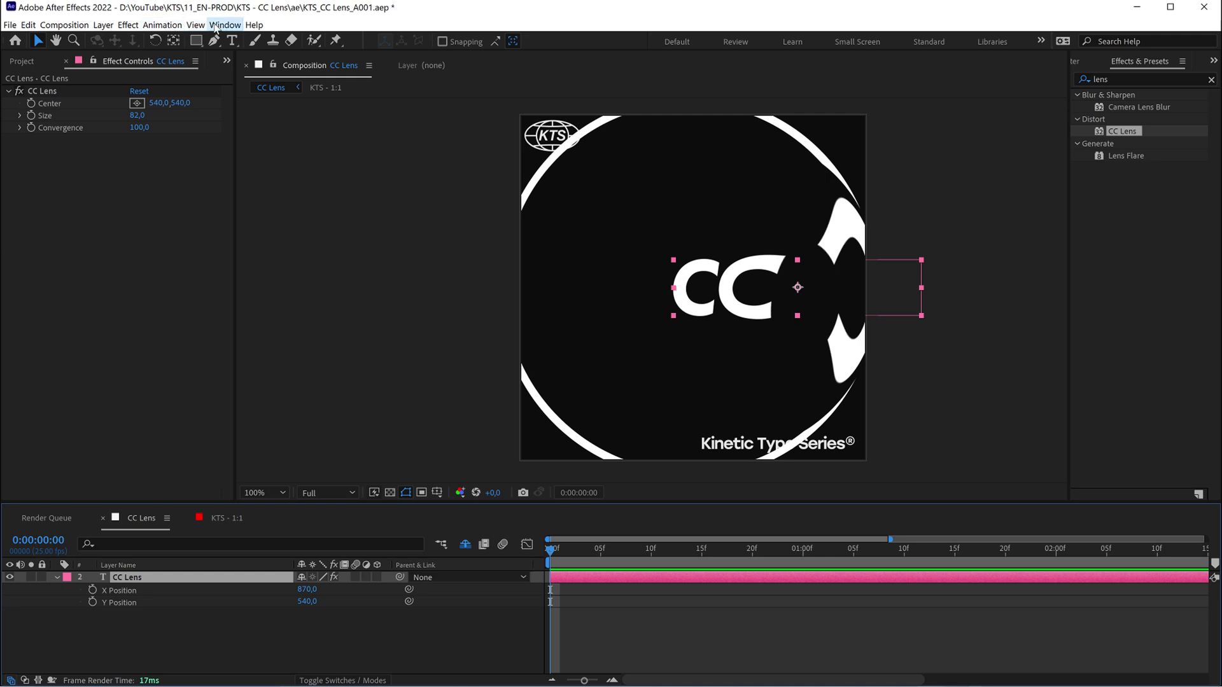
left_click(224, 24)
left_click(248, 100)
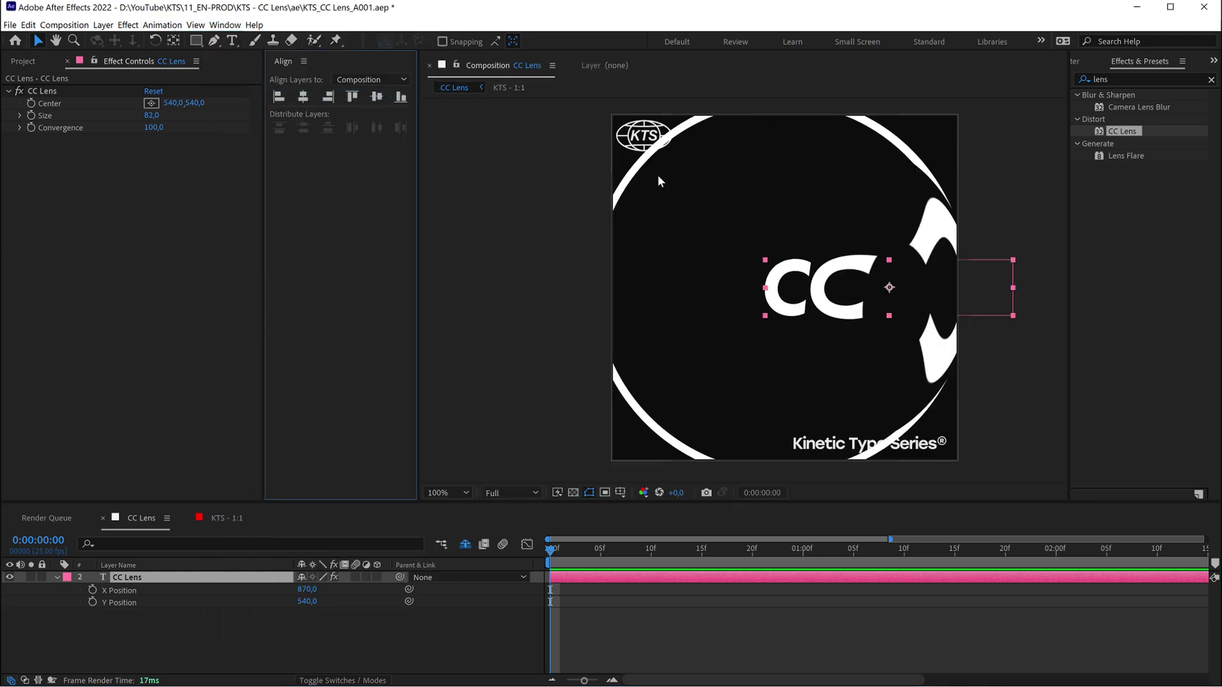
left_click(304, 96)
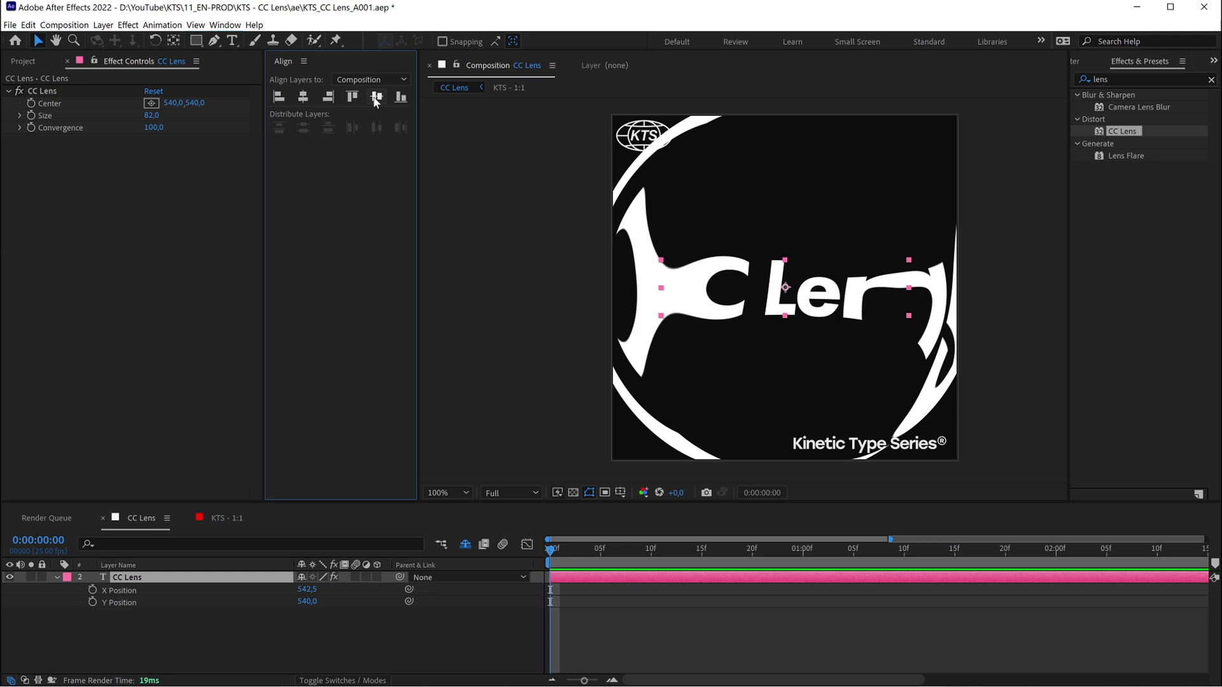
left_click(334, 577)
left_click(334, 577)
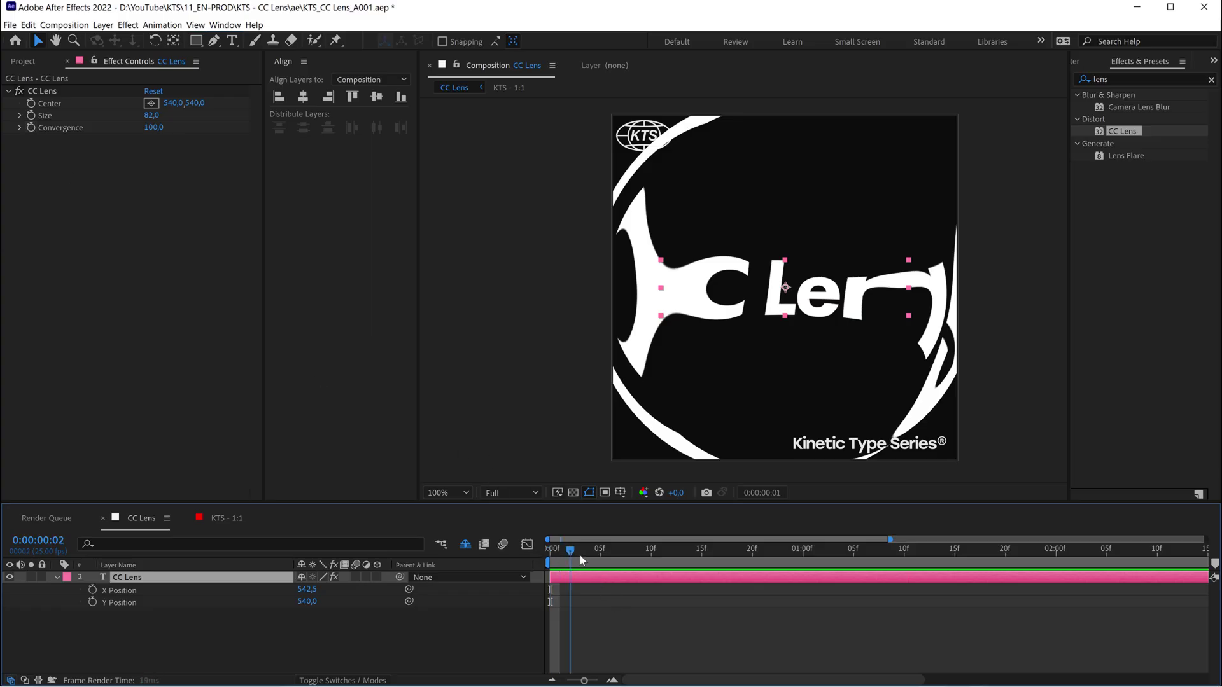
- Keyframe Convergence at 100 on frame 0 and 11 at one second
left_click_drag(579, 553, 551, 554)
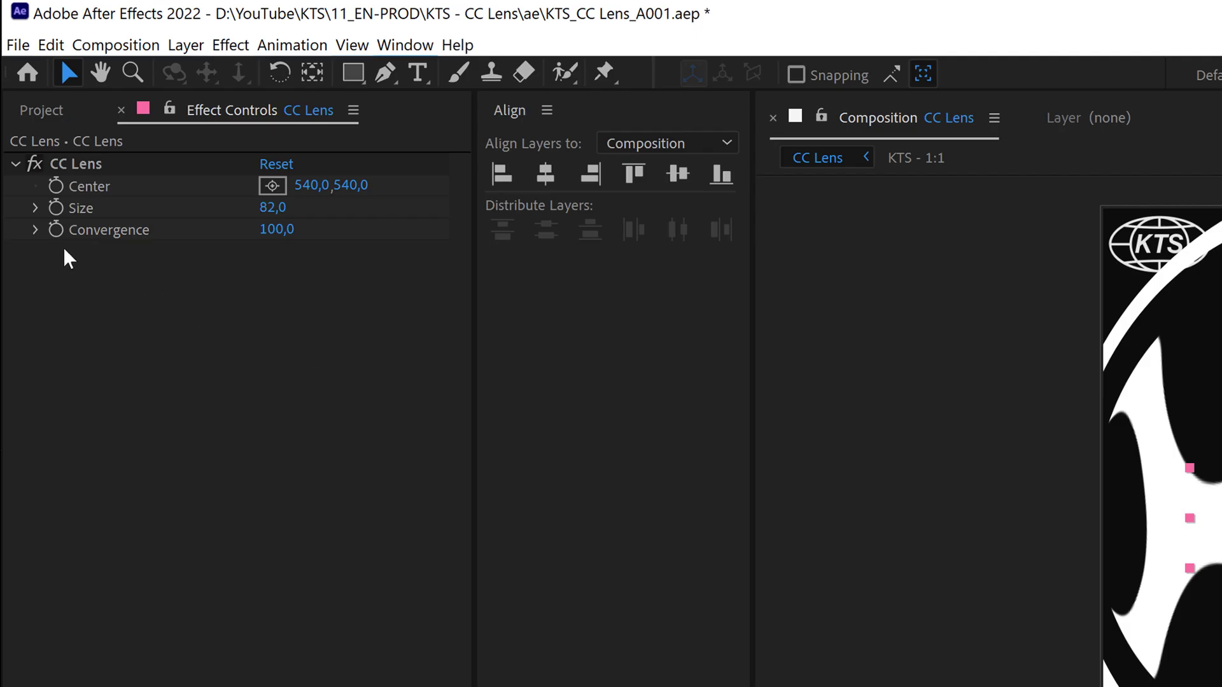
left_click(56, 230)
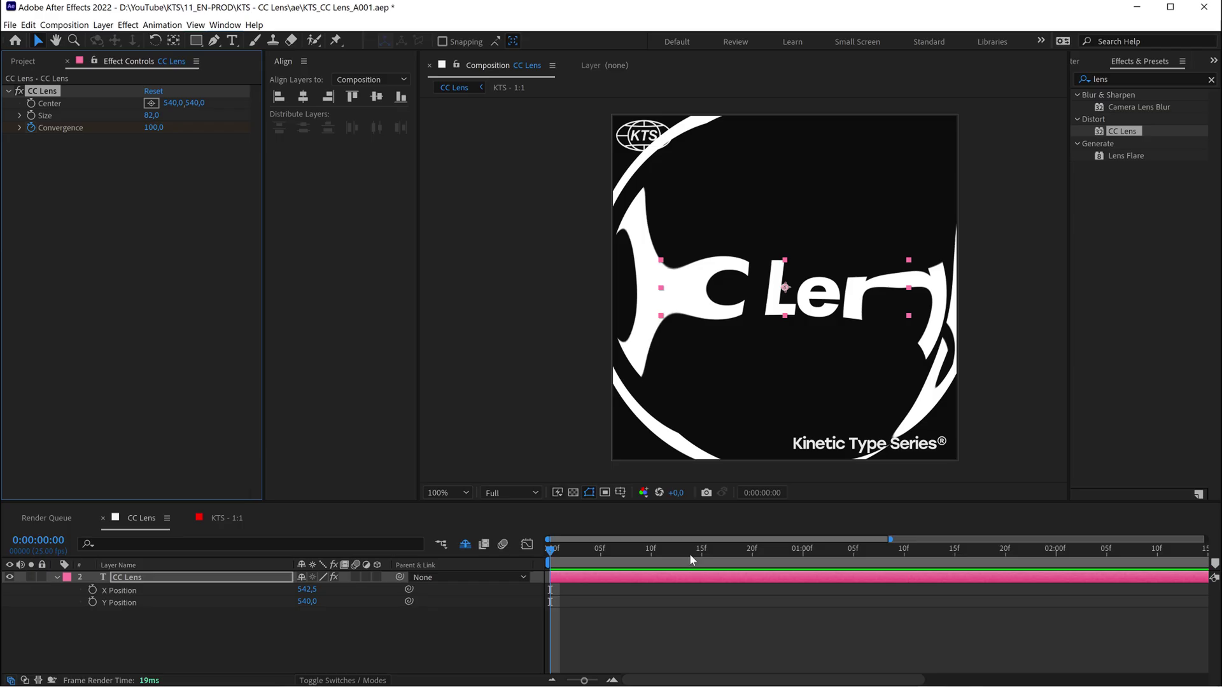
left_click_drag(689, 554, 803, 552)
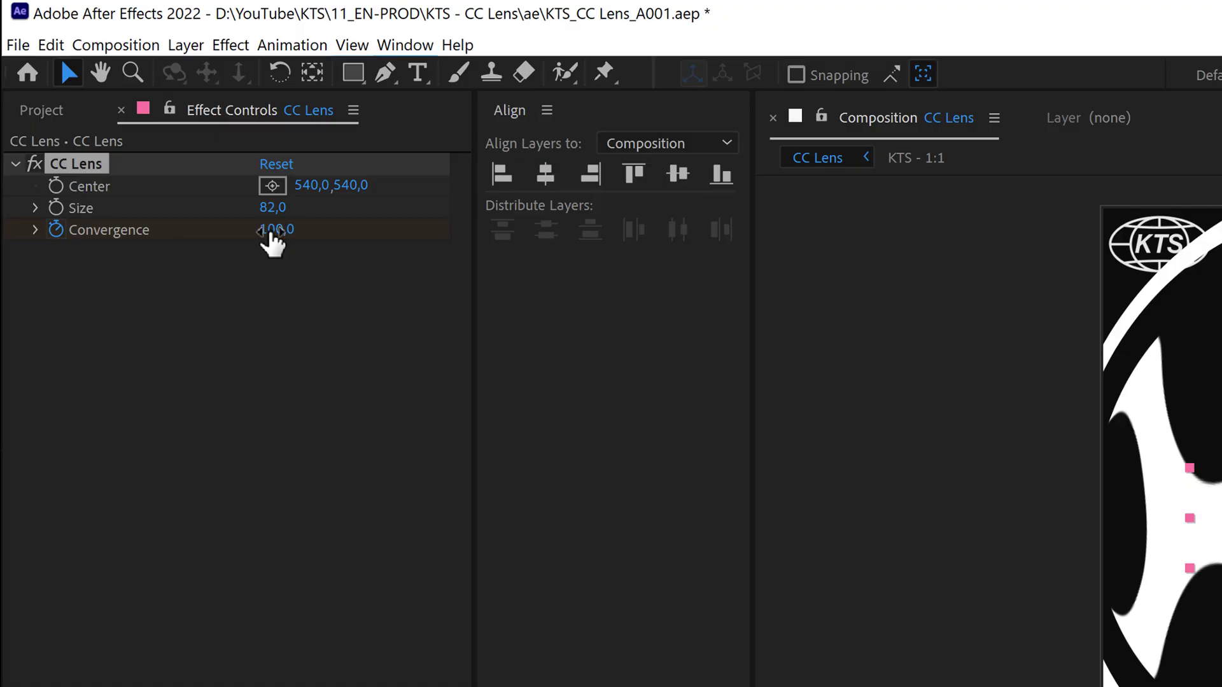
left_click_drag(273, 241, 223, 234)
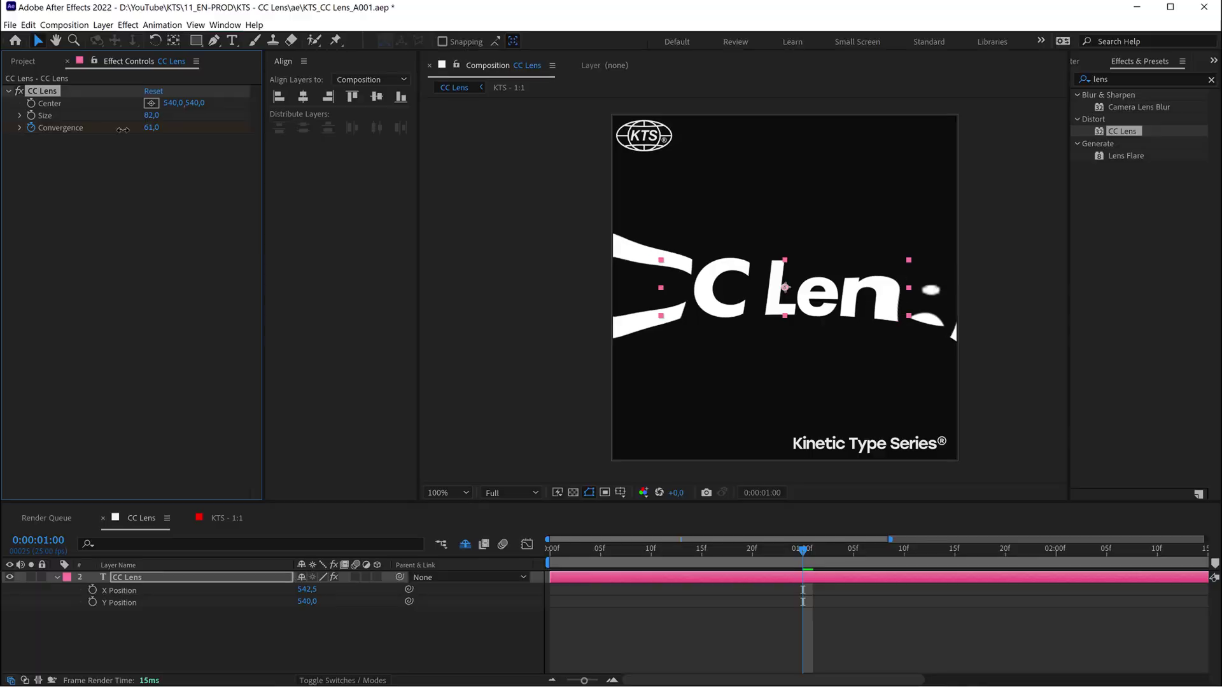
left_click_drag(123, 130, 90, 130)
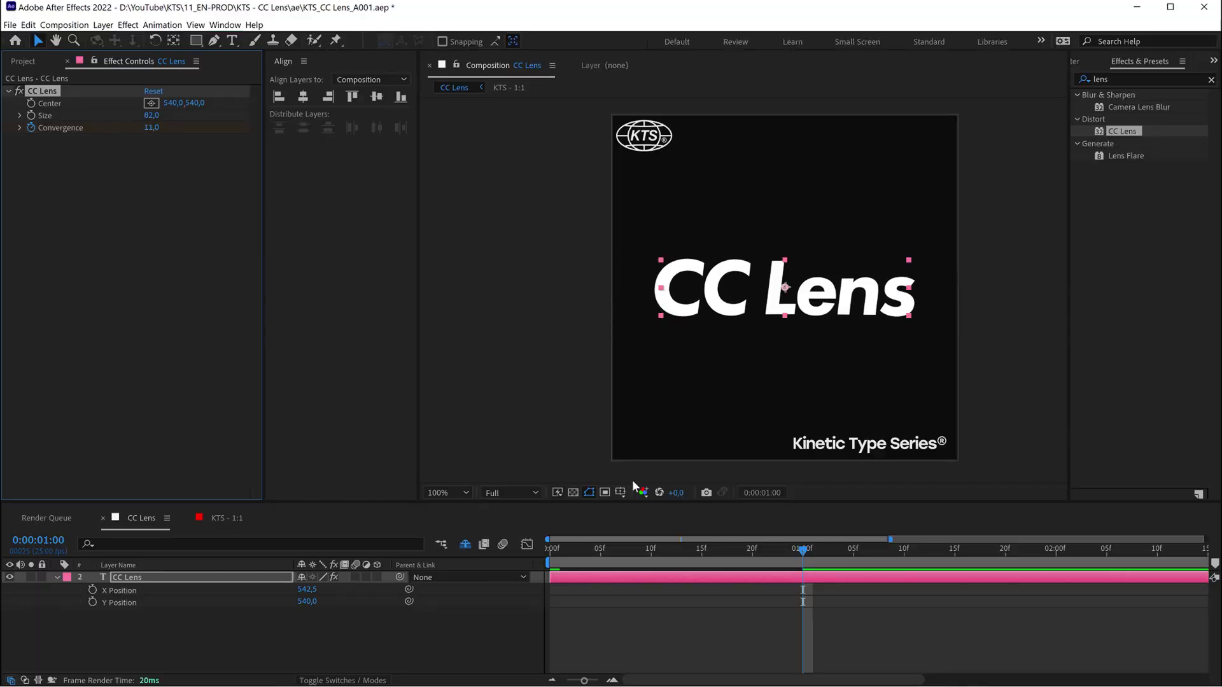
- Preview the Convergence animation as the text unbends into clean CC Lens
left_click(547, 550)
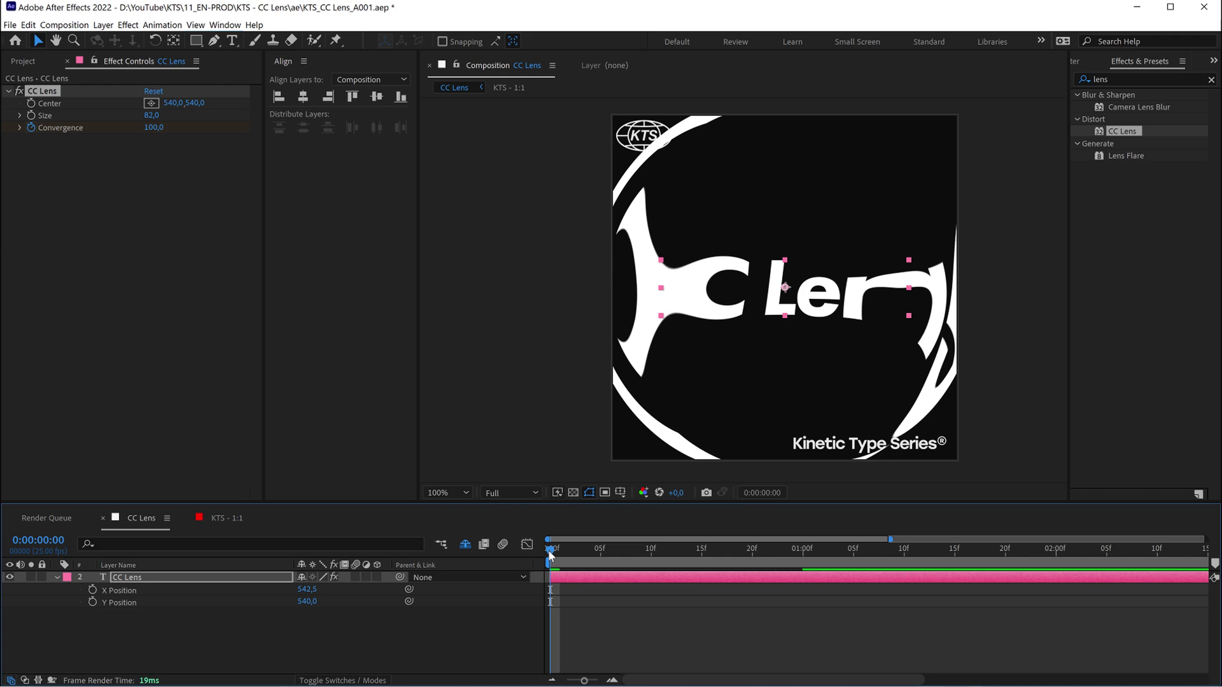
left_click(570, 551)
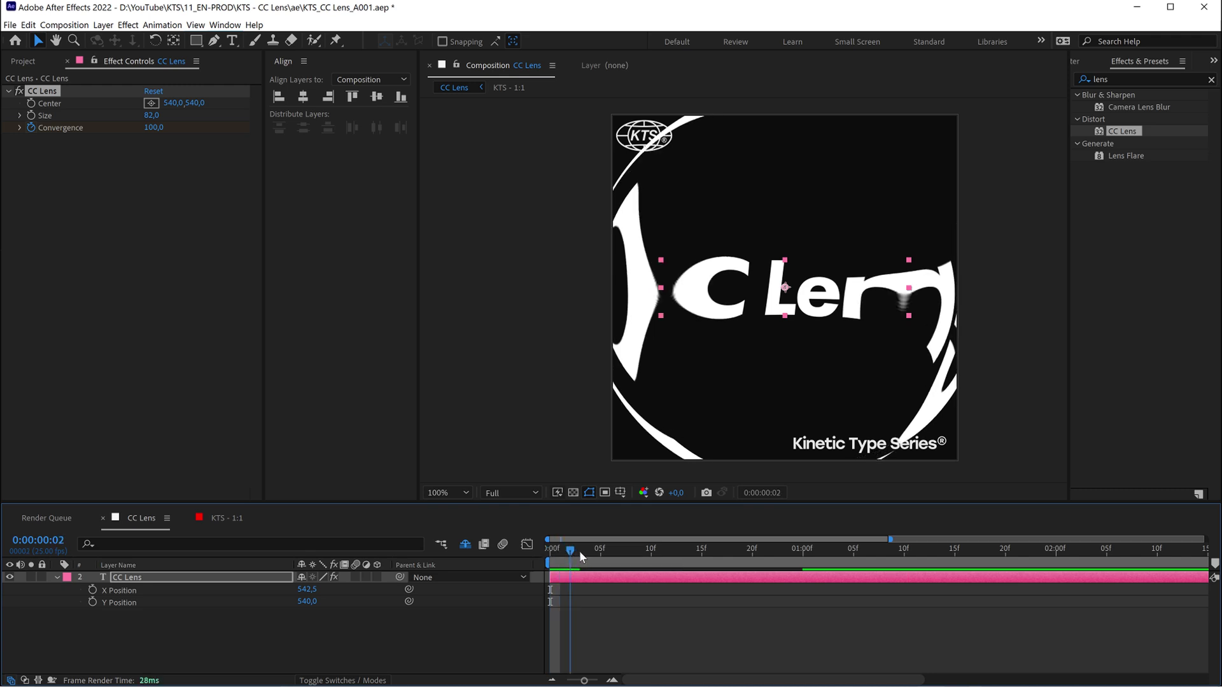
left_click_drag(579, 551, 520, 553)
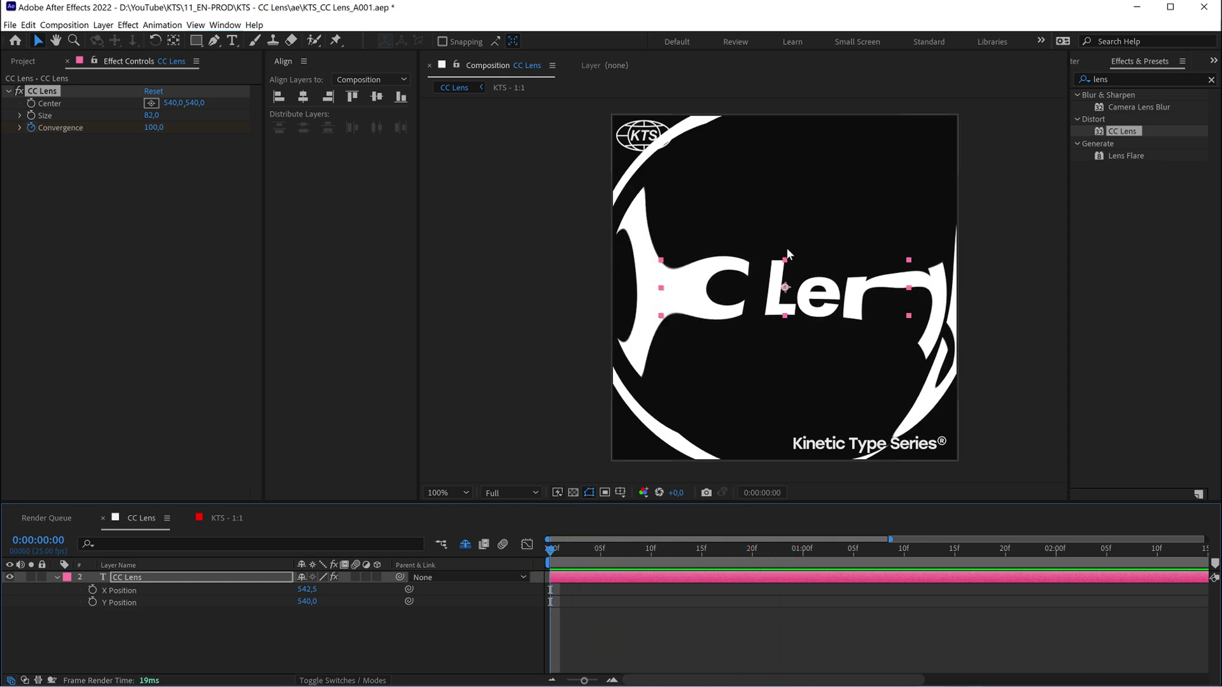
key("space")
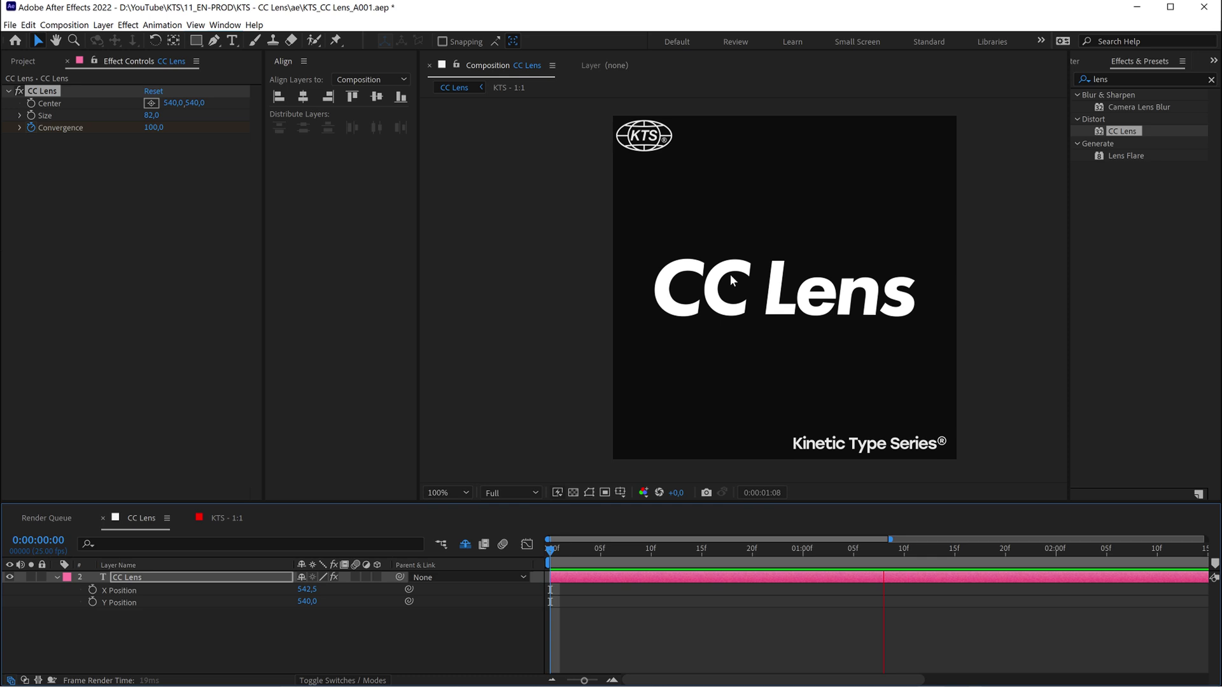
mouse_move(859, 555)
left_mouse_down()
mouse_move(648, 548)
mouse_move(873, 563)
left_mouse_up()
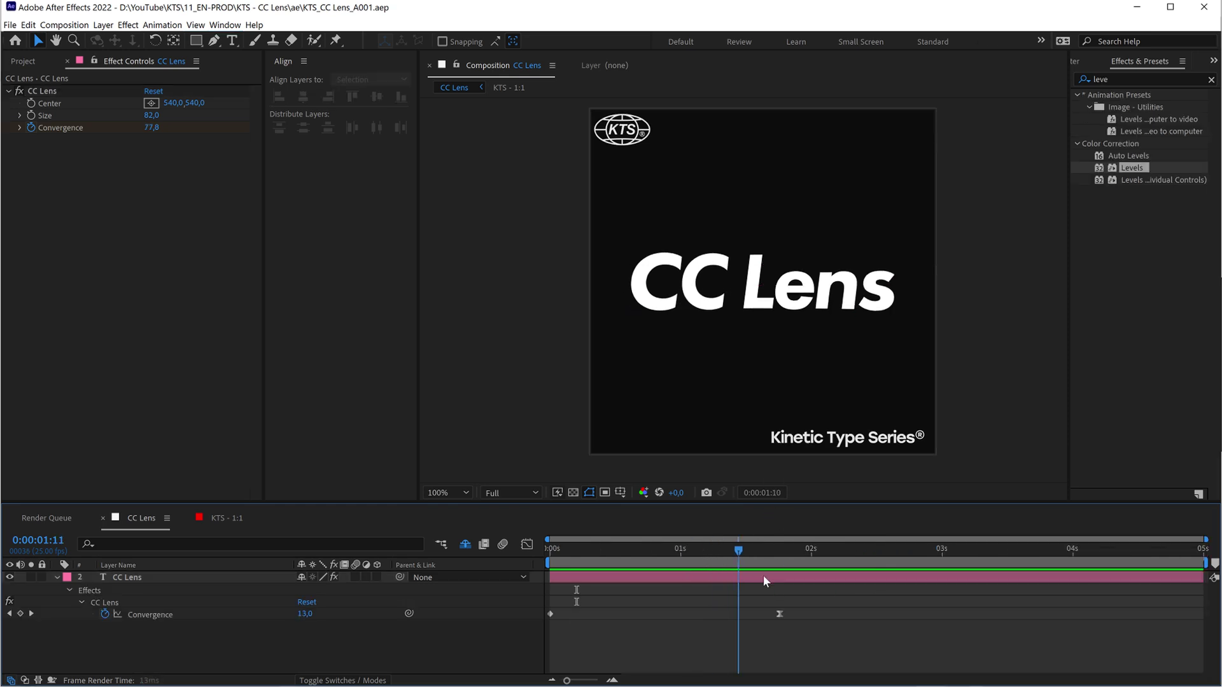
left_click_drag(738, 579, 556, 579)
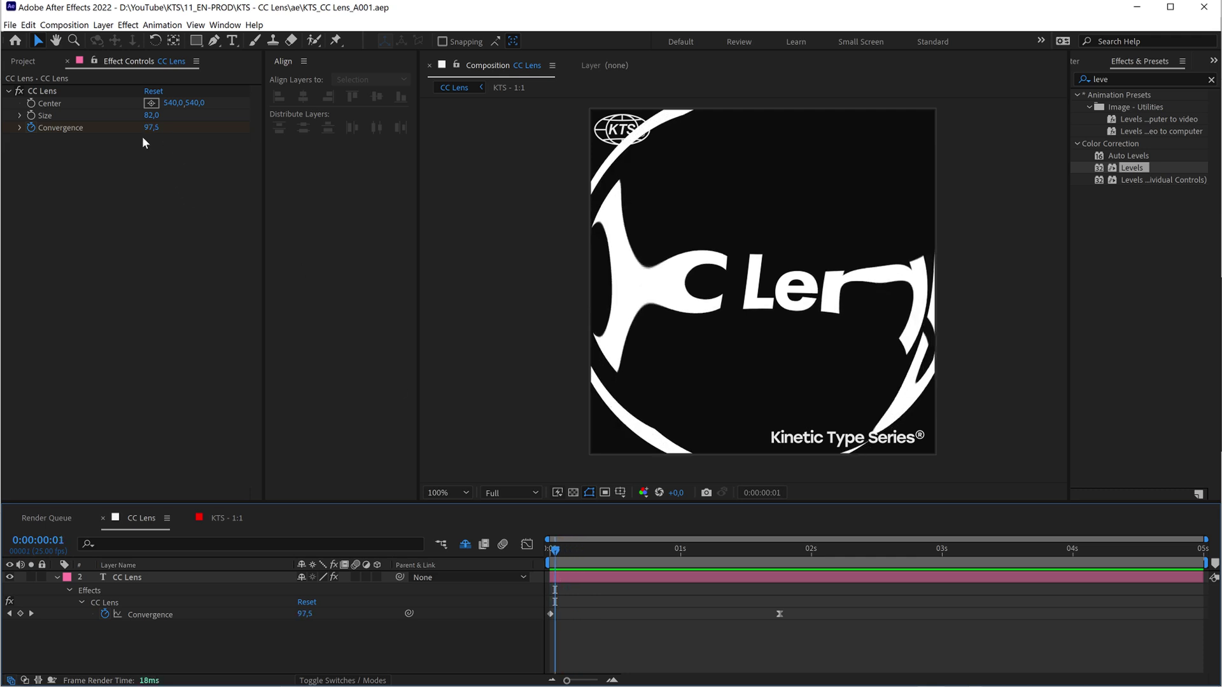
left_click(48, 90)
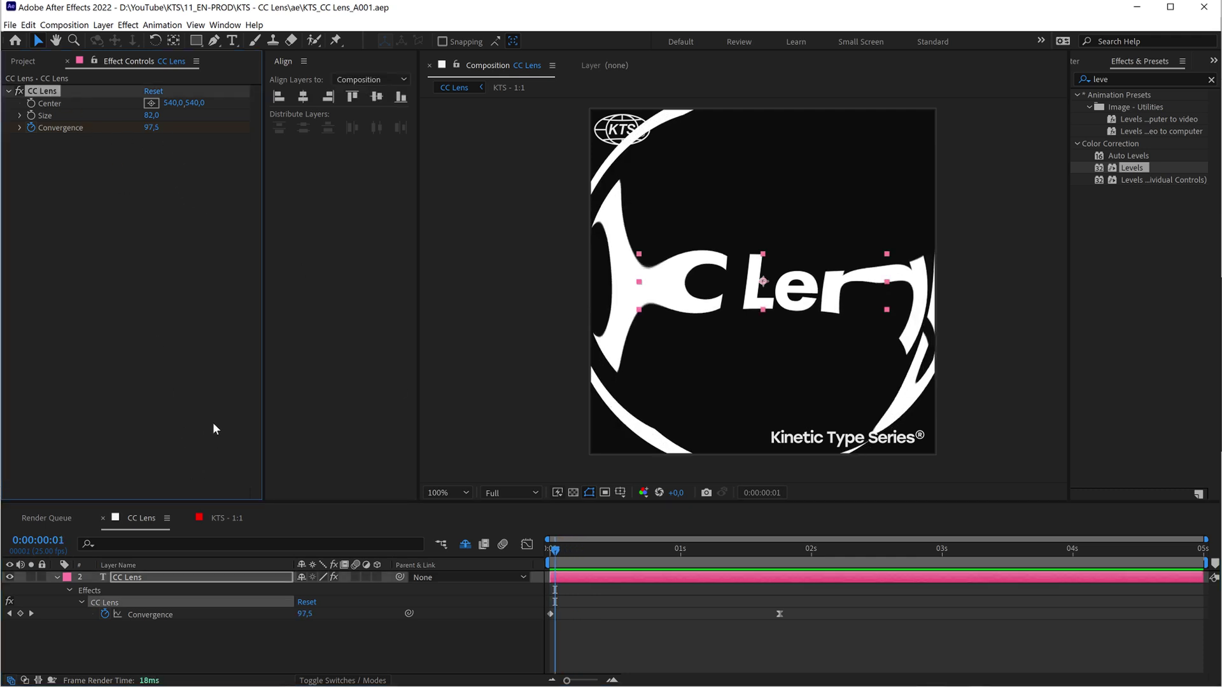
left_click_drag(564, 567, 755, 566)
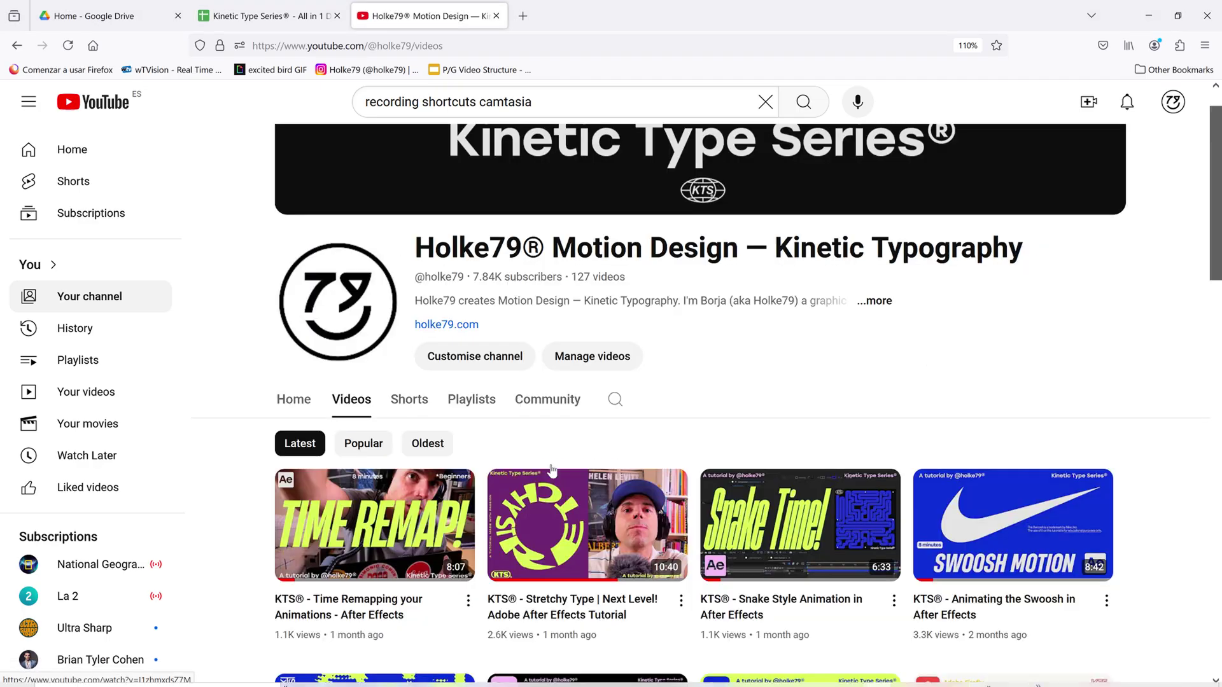
- Scroll through the Kinetic Type Series channel's Videos page on YouTube
scroll(552, 470, "up", 1)
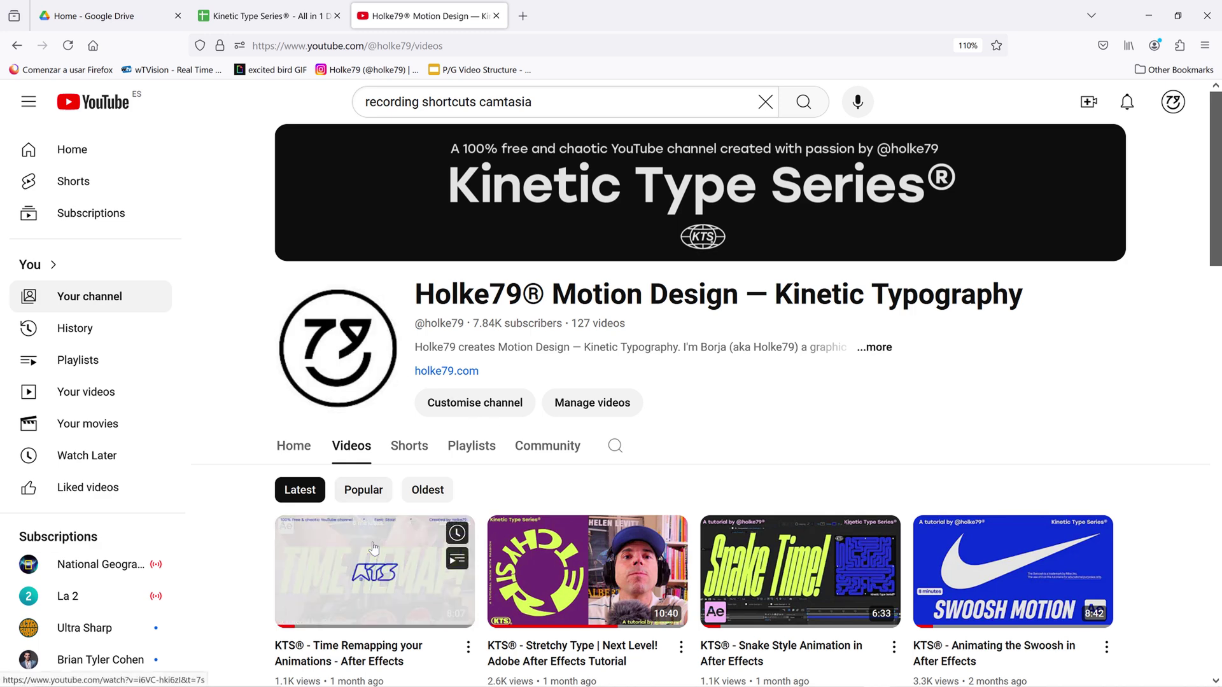
scroll(383, 522, "down", 2)
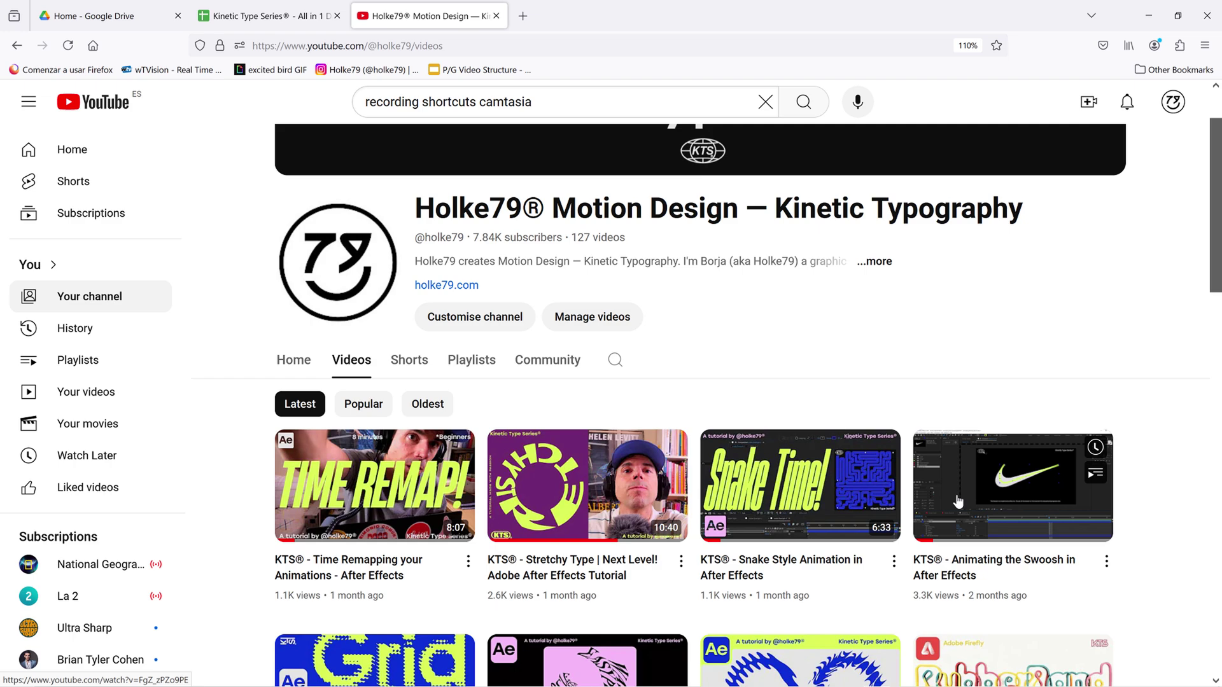
scroll(958, 501, "down", 2)
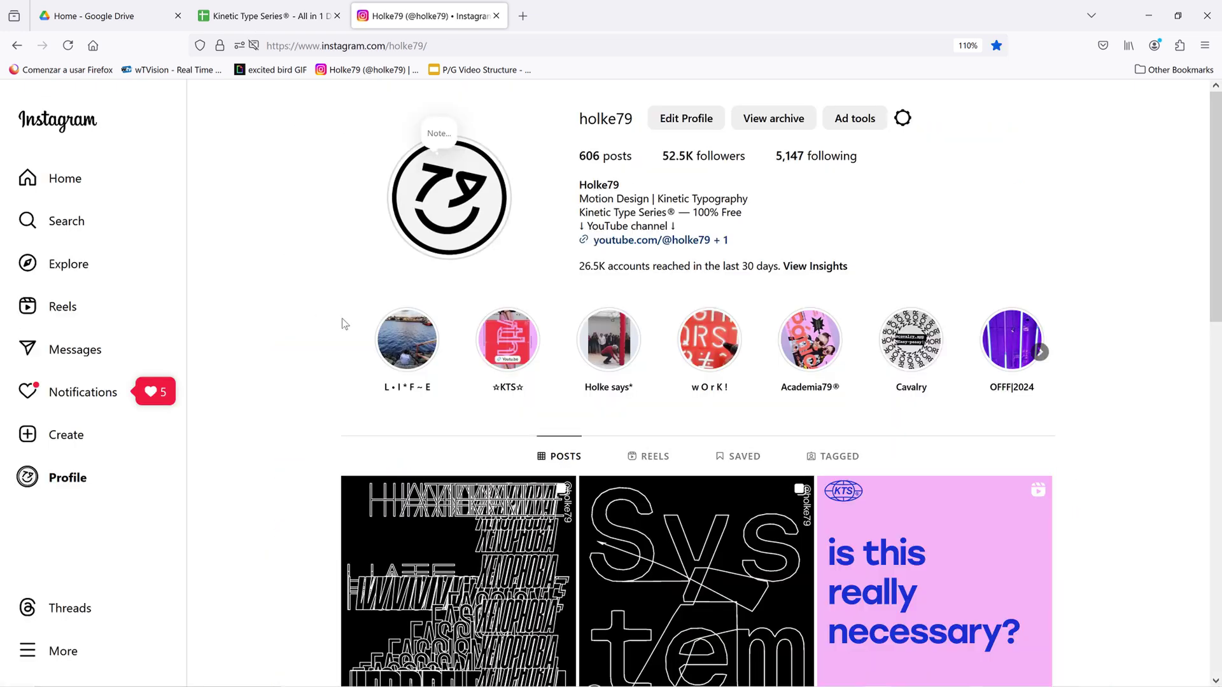
scroll(495, 406, "down", 3)
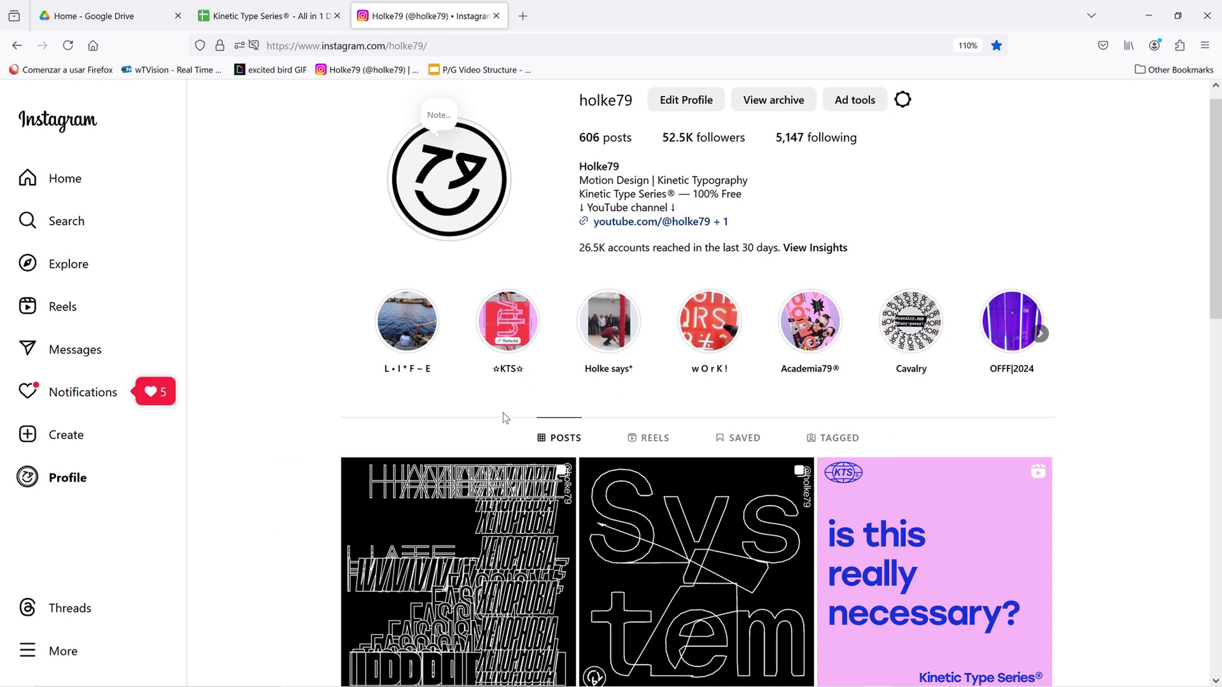
scroll(313, 385, "down", 2)
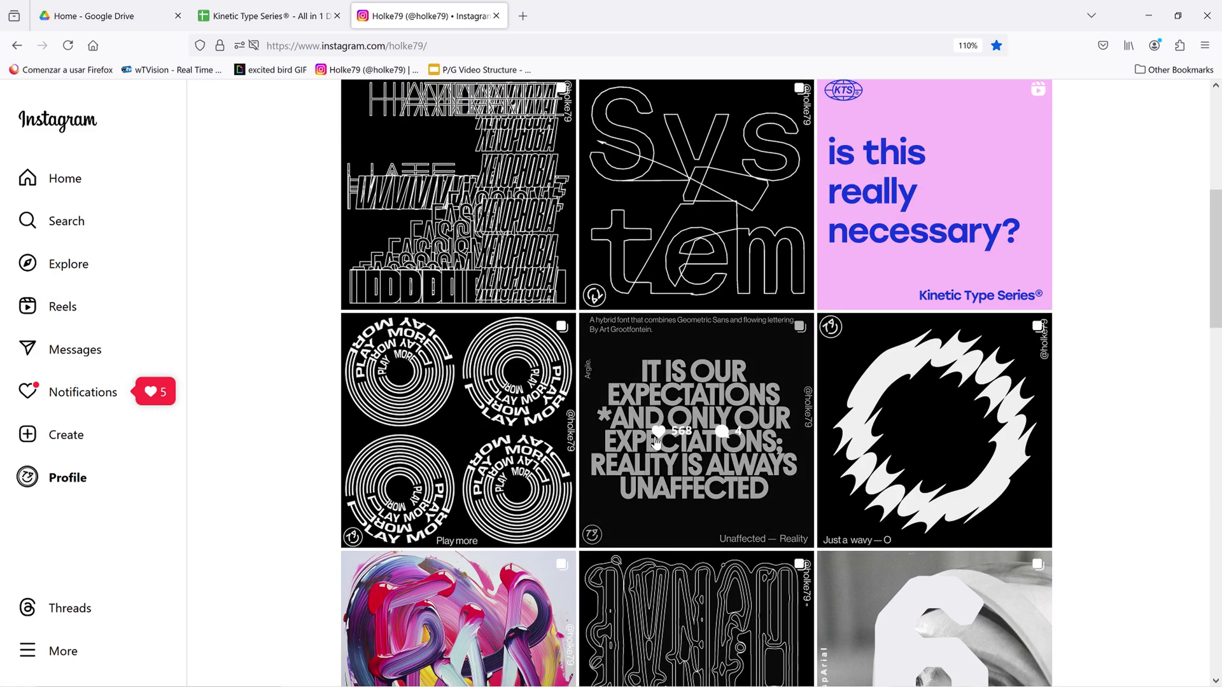
scroll(775, 443, "down", 5)
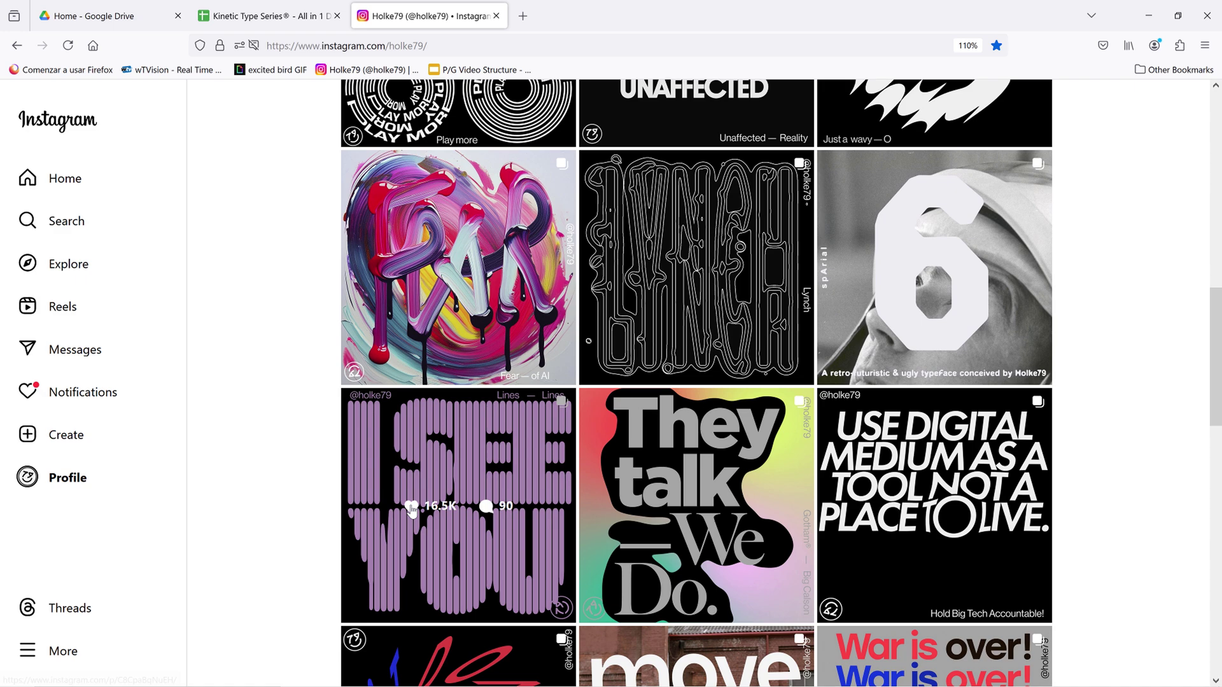
left_click(683, 228)
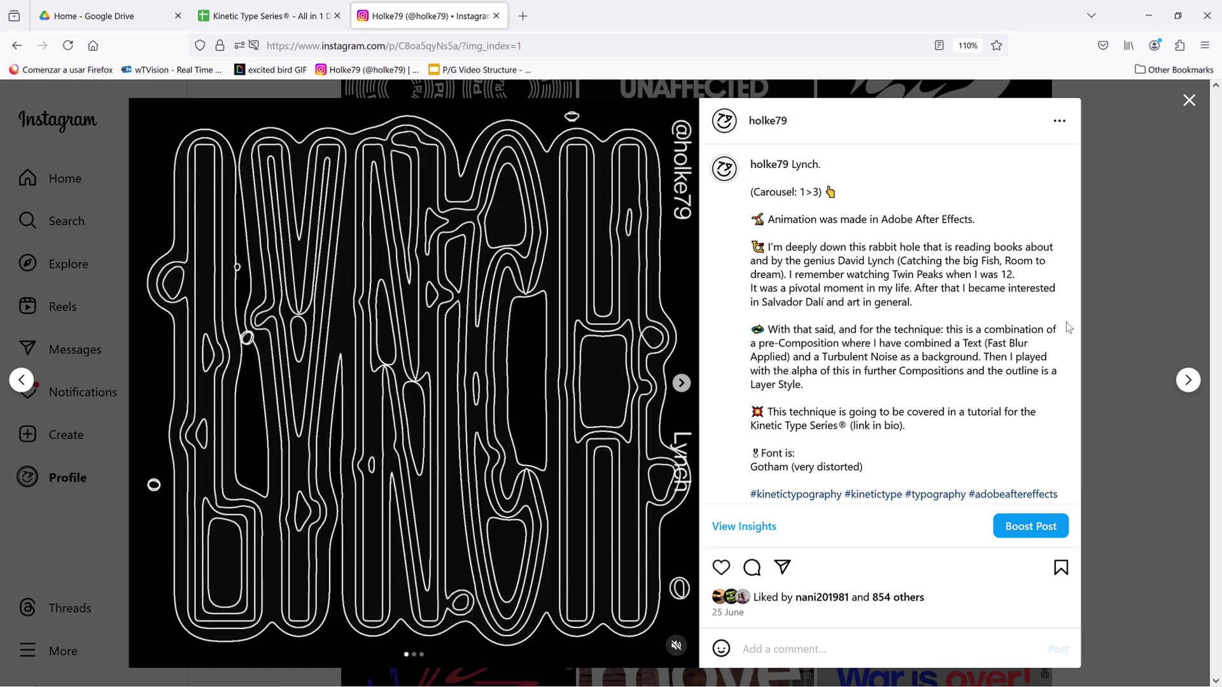
left_click(1113, 295)
scroll(385, 439, "down", 2)
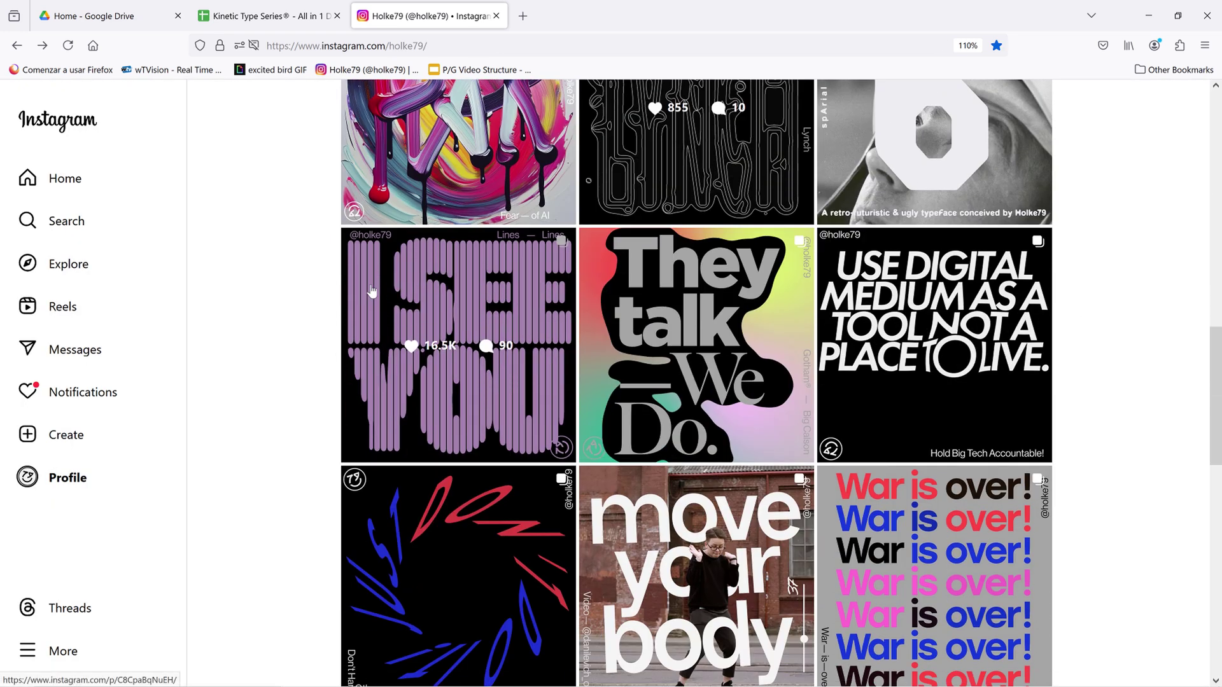